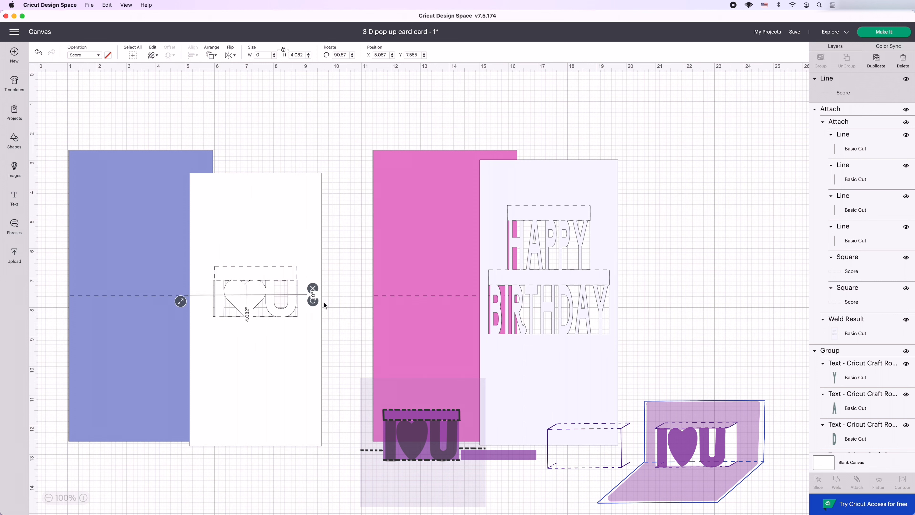
Set the score line's rotation to 90° and duplicate it, shortened to about 0.78 in, for the fold segments beside the I ♥ U design.
{"action": "left_click_drag", "start_coordinate": [179, 302], "coordinate": [292, 147]}
{"action": "left_click", "coordinate": [348, 55]}
{"action": "type", "text": "90"}
{"action": "left_click", "coordinate": [876, 61]}
{"action": "left_click", "coordinate": [308, 297]}
{"action": "left_click_drag", "start_coordinate": [296, 303], "coordinate": [291, 303]}
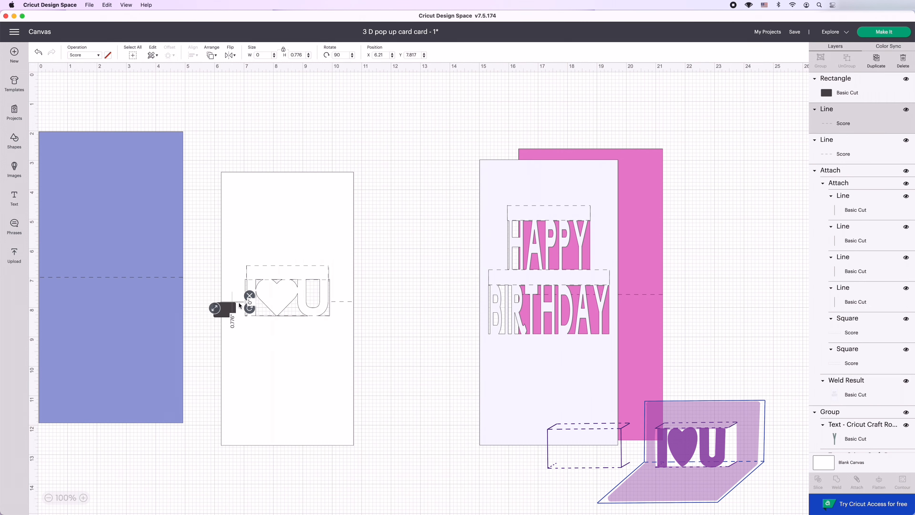
{"action": "left_click_drag", "start_coordinate": [216, 308], "coordinate": [425, 311]}
{"action": "left_click_drag", "start_coordinate": [210, 152], "coordinate": [368, 455]}
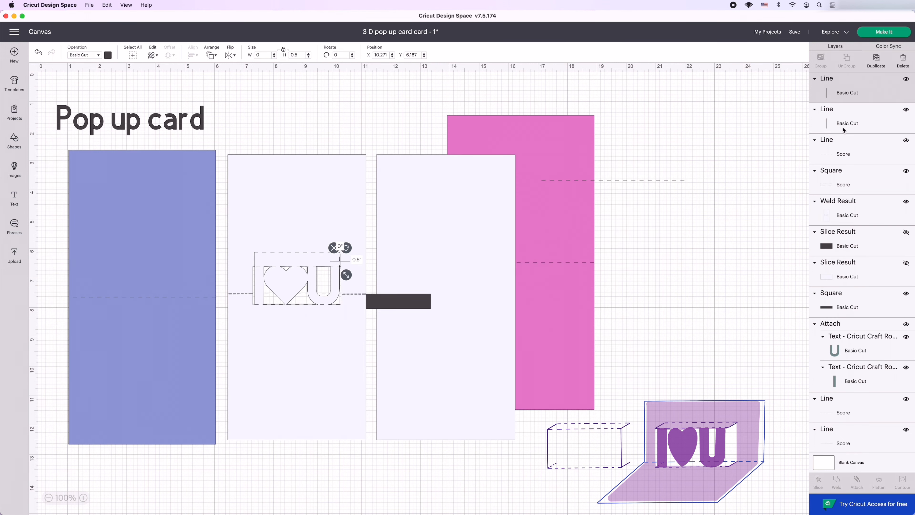
Attach the two vertical cut lines, the score line and the scored square together, and attach that set to the white welded panel.
{"action": "left_click", "coordinate": [844, 130]}
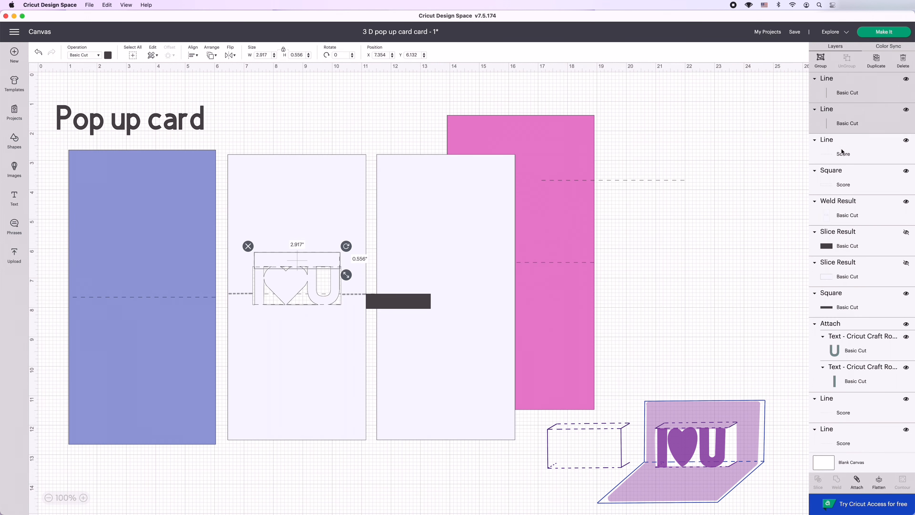
{"action": "left_click", "coordinate": [843, 162]}
{"action": "left_click", "coordinate": [840, 191]}
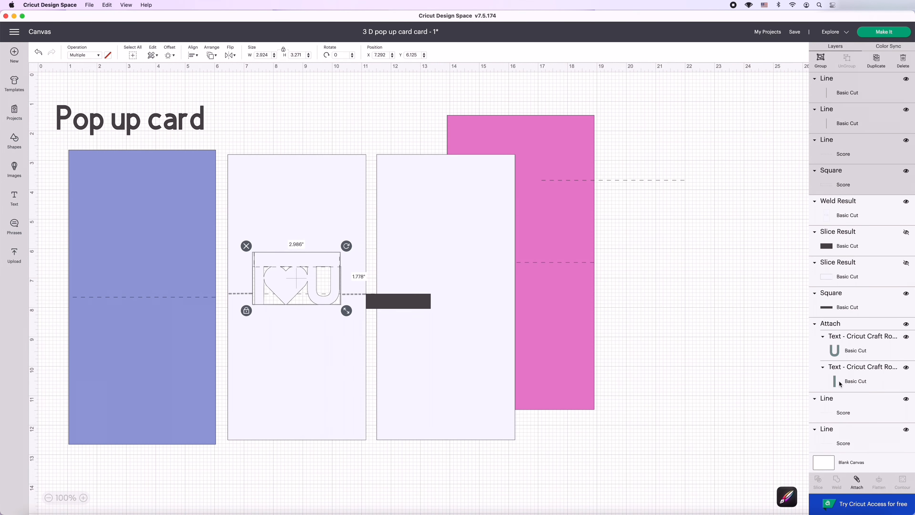
{"action": "left_click", "coordinate": [856, 478]}
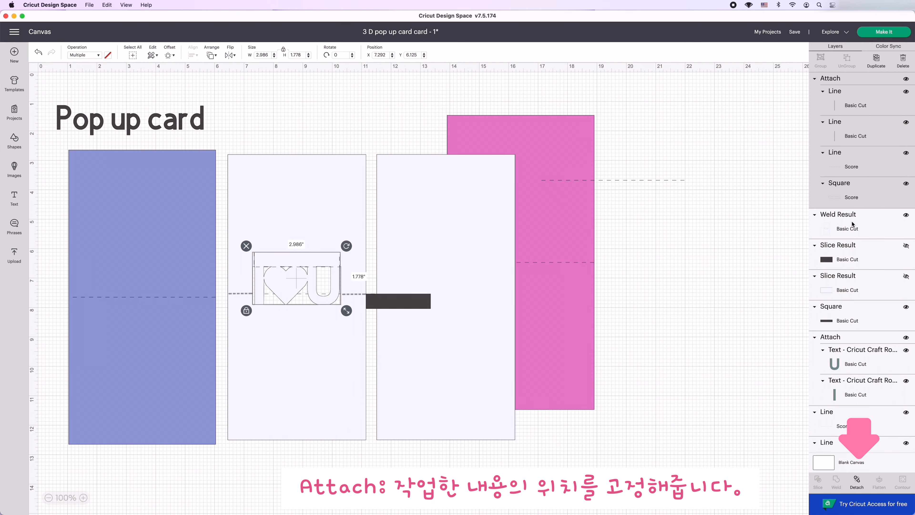
{"action": "left_click", "coordinate": [846, 236], "text": "shift"}
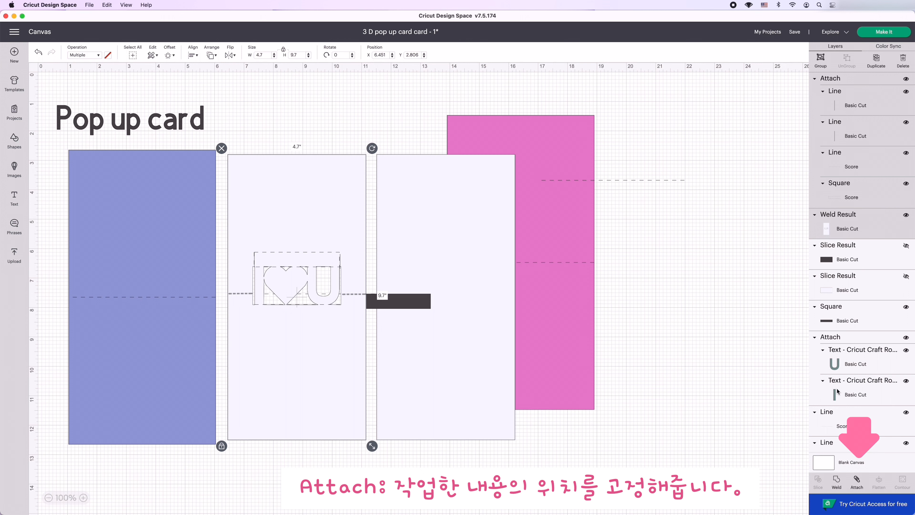
{"action": "left_click", "coordinate": [857, 482]}
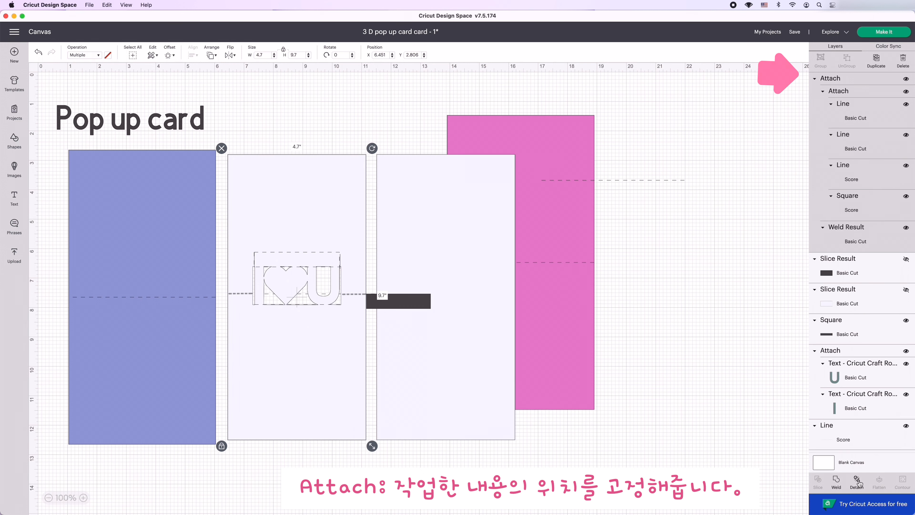
Place the attached I ♥ U panel centred over the blue card and move the small black bar over to the pink card.
{"action": "left_click_drag", "start_coordinate": [344, 380], "coordinate": [179, 384]}
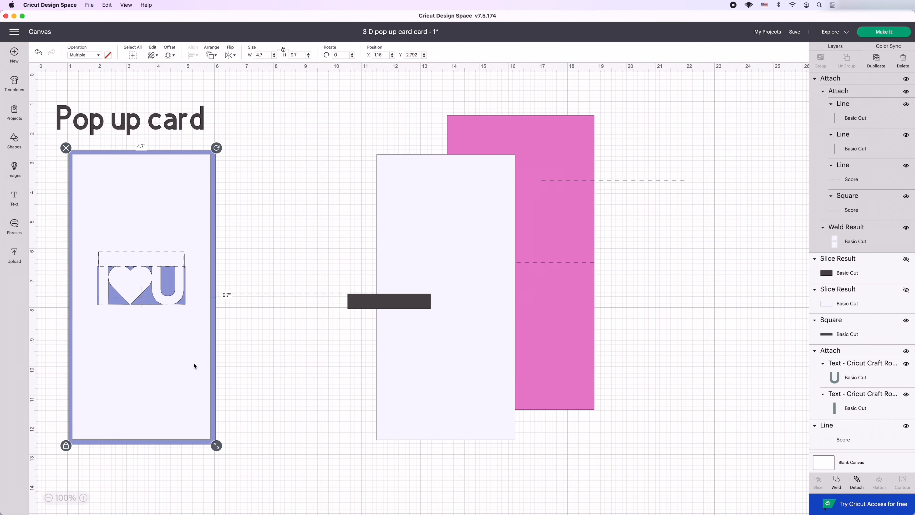
{"action": "left_click", "coordinate": [268, 294]}
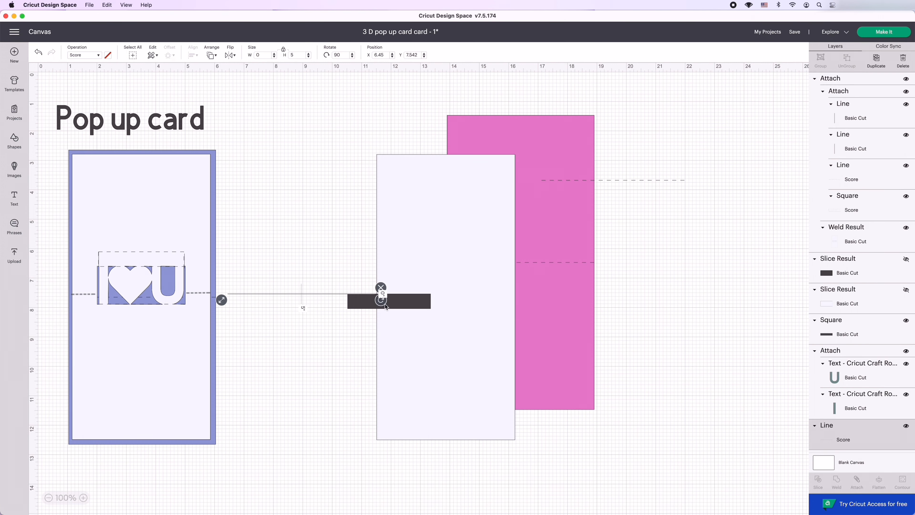
{"action": "left_click_drag", "start_coordinate": [387, 307], "coordinate": [620, 310]}
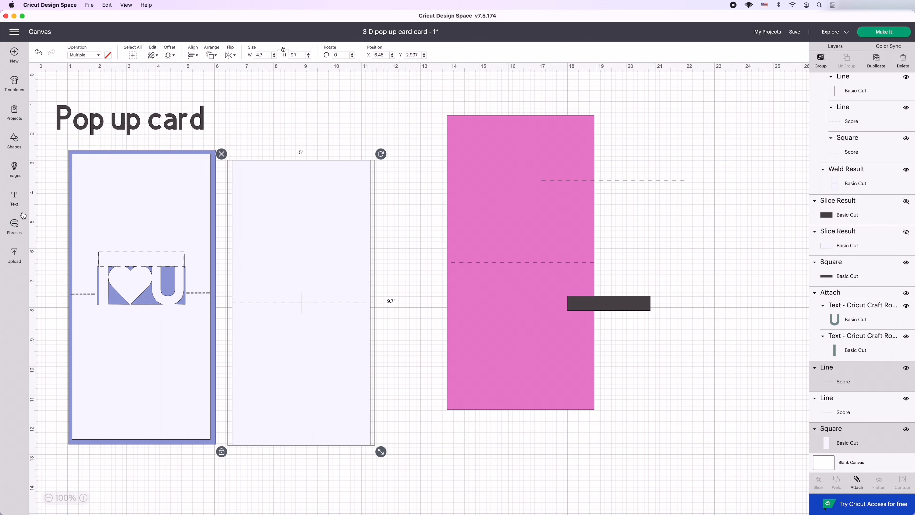
Add the text HAPPY BIRTHDAY on two lines and centre-align it.
{"action": "left_click", "coordinate": [14, 198]}
{"action": "key", "text": "BackSpace"}
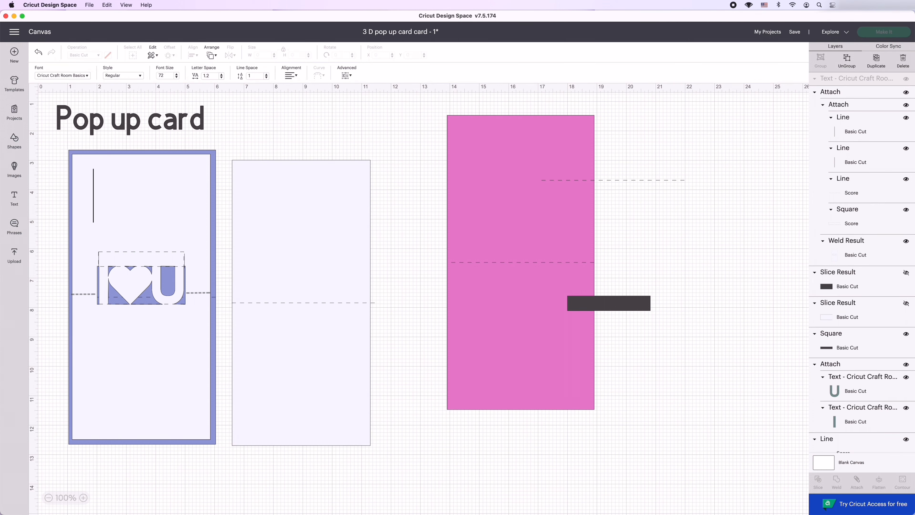
{"action": "type", "text": "HAPPY"}
{"action": "key", "text": "Return"}
{"action": "type", "text": "BIRTHDAY"}
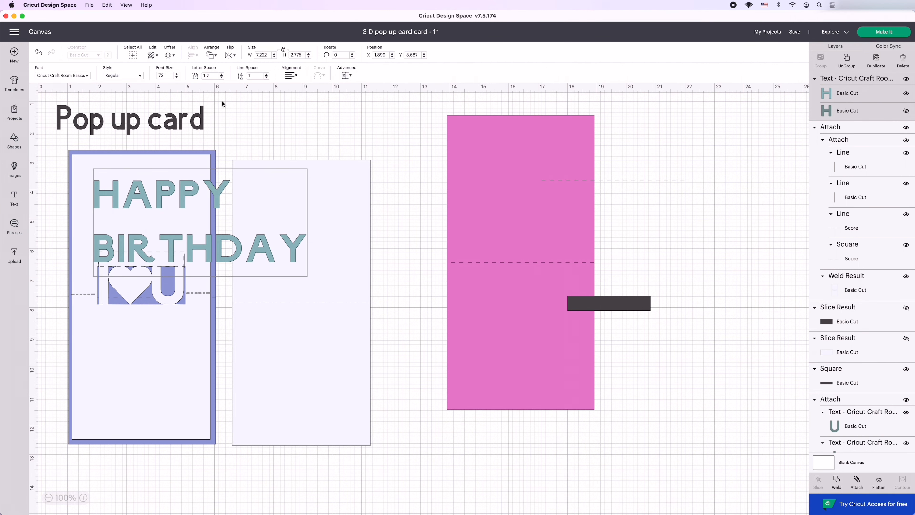
{"action": "left_click", "coordinate": [293, 75]}
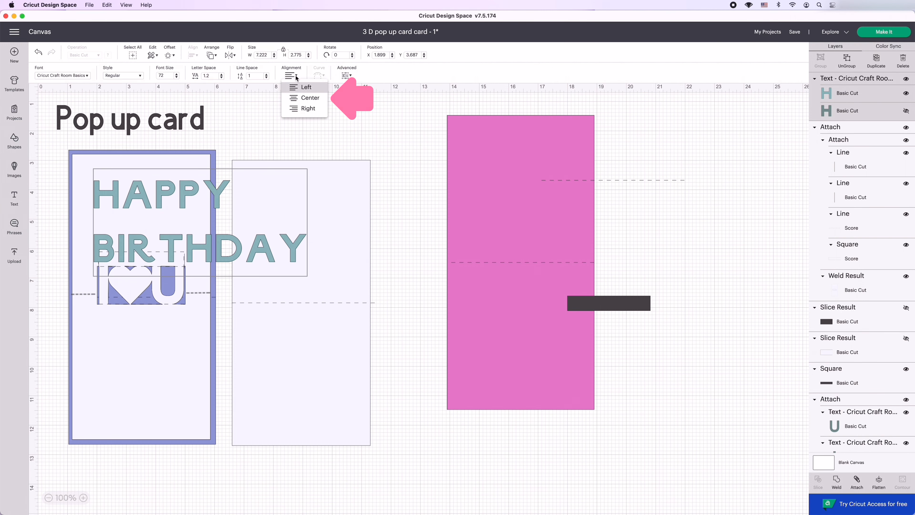
{"action": "left_click", "coordinate": [304, 98]}
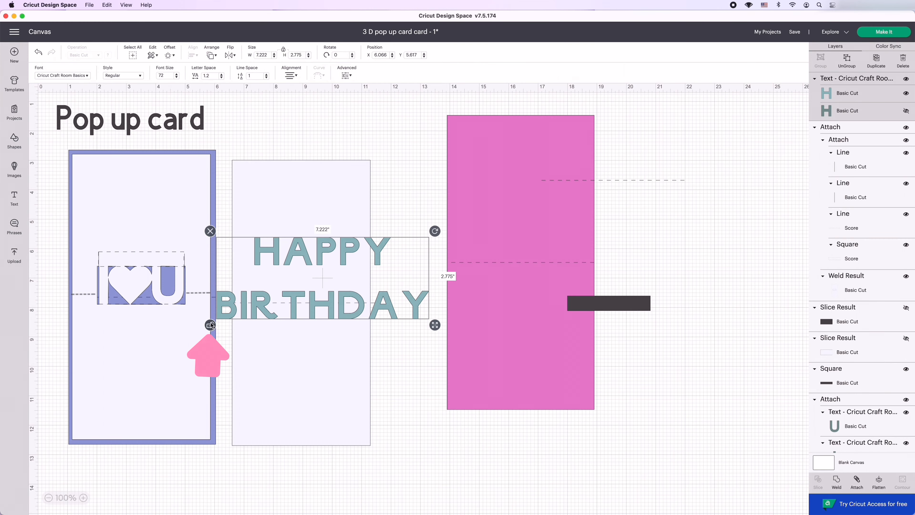
Unlock the text's proportions, narrow it to about 4.1 in wide to fit the white panel, and ungroup it to letters.
{"action": "left_click", "coordinate": [210, 324]}
{"action": "left_click_drag", "start_coordinate": [435, 325], "coordinate": [332, 321]}
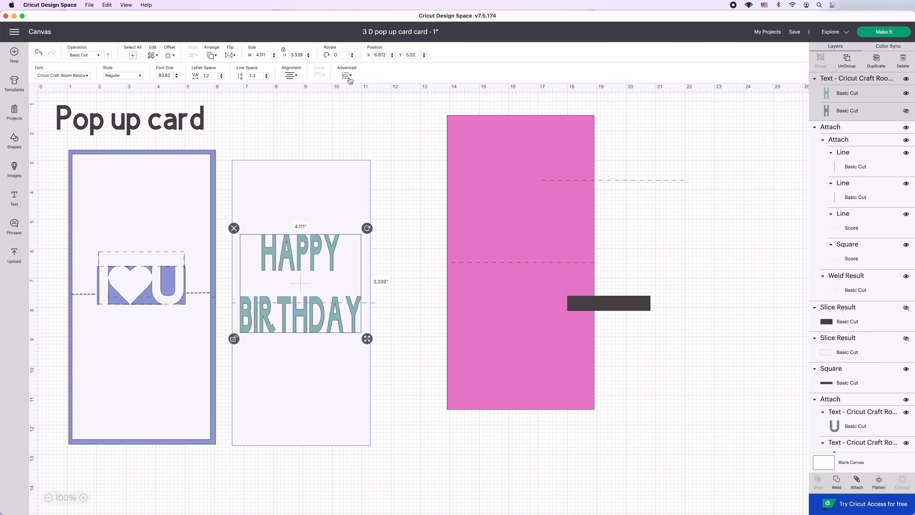
{"action": "left_click", "coordinate": [349, 78]}
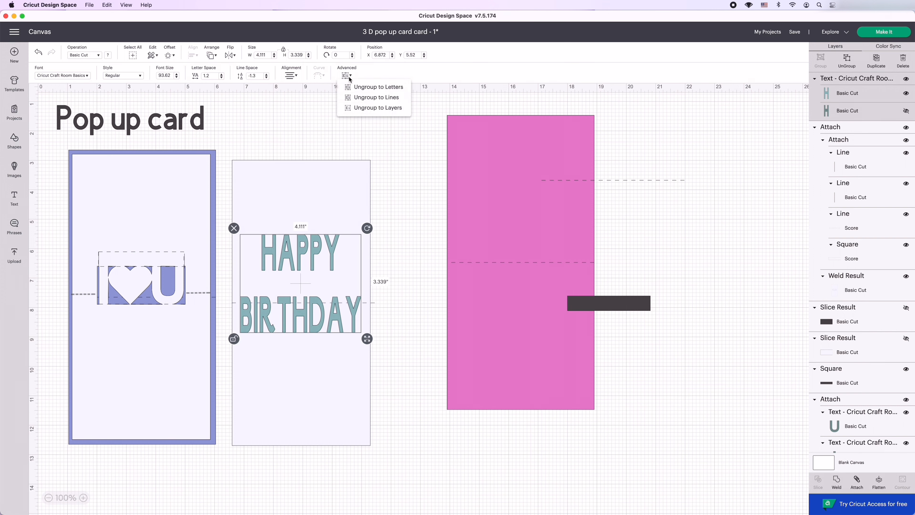
{"action": "left_click", "coordinate": [372, 91]}
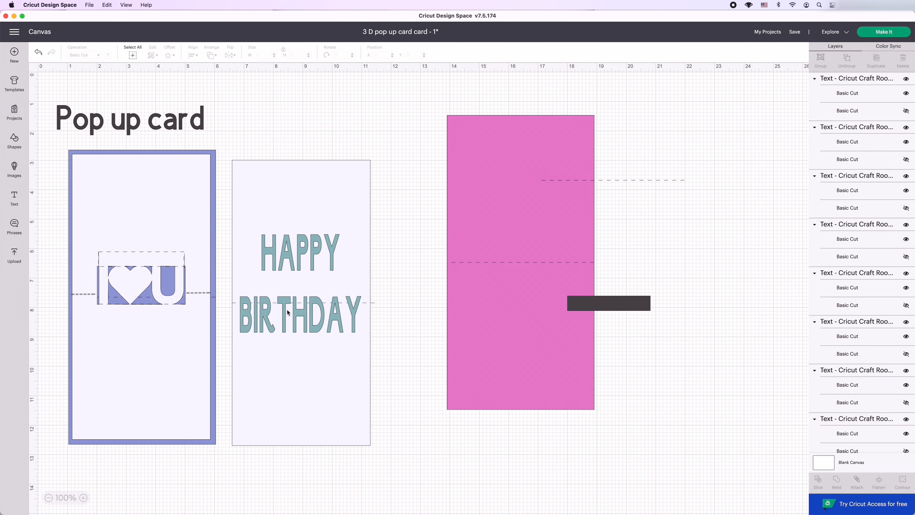
Tighten the letter spacing of BIRTHDAY by shifting its individual letters closer together.
{"action": "left_click", "coordinate": [292, 313]}
{"action": "left_click", "coordinate": [294, 312]}
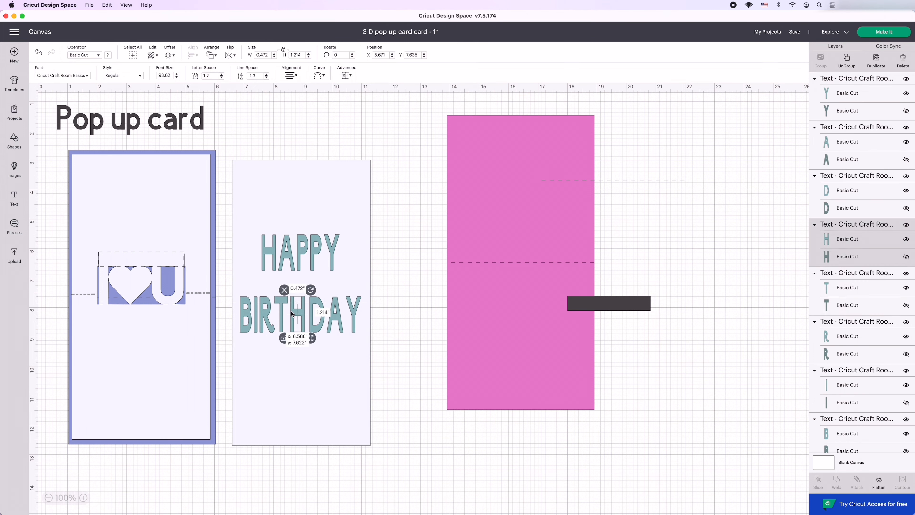
{"action": "left_click_drag", "start_coordinate": [320, 316], "coordinate": [352, 318]}
{"action": "left_click", "coordinate": [334, 320]}
{"action": "left_click", "coordinate": [269, 312]}
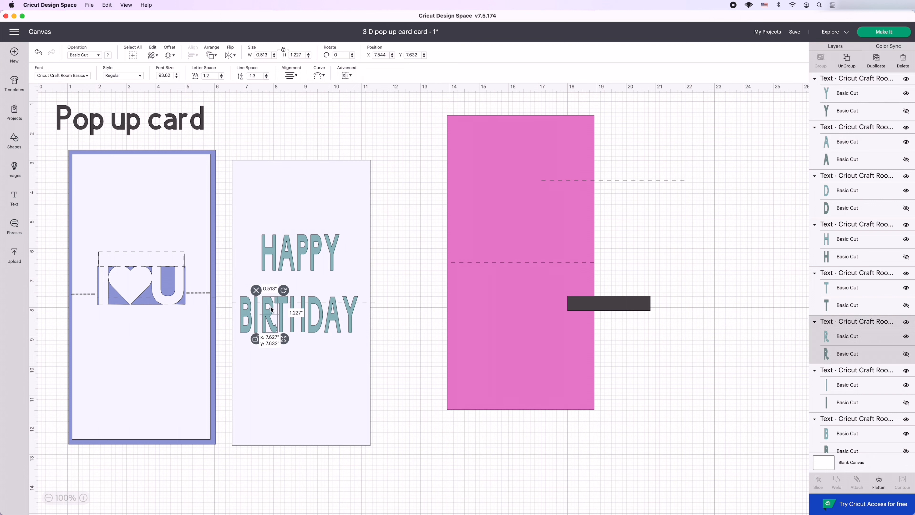
{"action": "left_click_drag", "start_coordinate": [268, 312], "coordinate": [257, 320]}
Select the individual letters of BIRTHDAY and group them.
{"action": "left_click", "coordinate": [256, 314]}
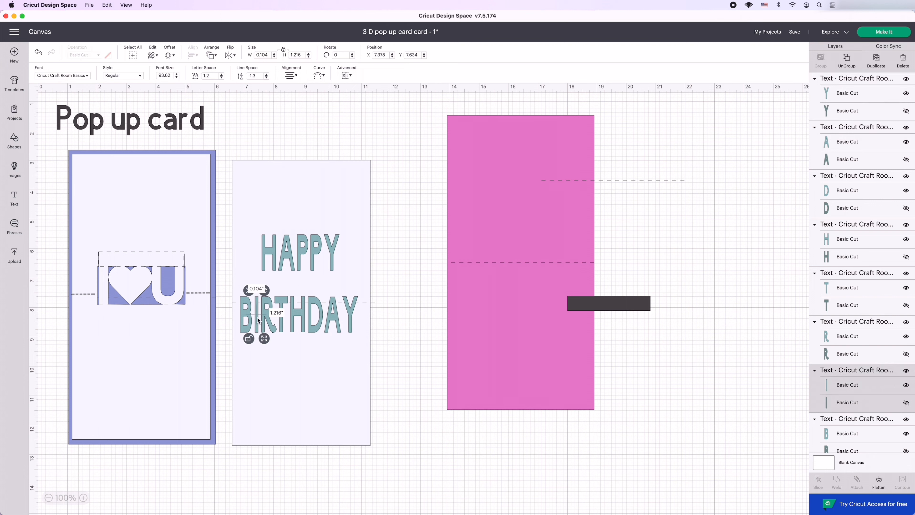
{"action": "left_click", "coordinate": [251, 318], "text": "shift"}
{"action": "left_click", "coordinate": [271, 317], "text": "shift"}
{"action": "left_click", "coordinate": [283, 316], "text": "shift"}
{"action": "left_click", "coordinate": [299, 316], "text": "shift"}
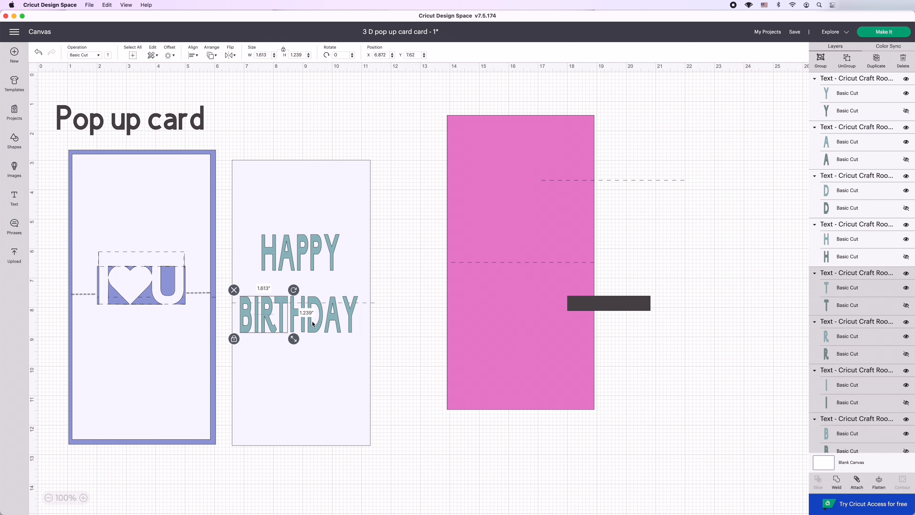
{"action": "left_click", "coordinate": [315, 316], "text": "shift"}
{"action": "left_click", "coordinate": [336, 324], "text": "shift"}
{"action": "left_click", "coordinate": [347, 324], "text": "shift"}
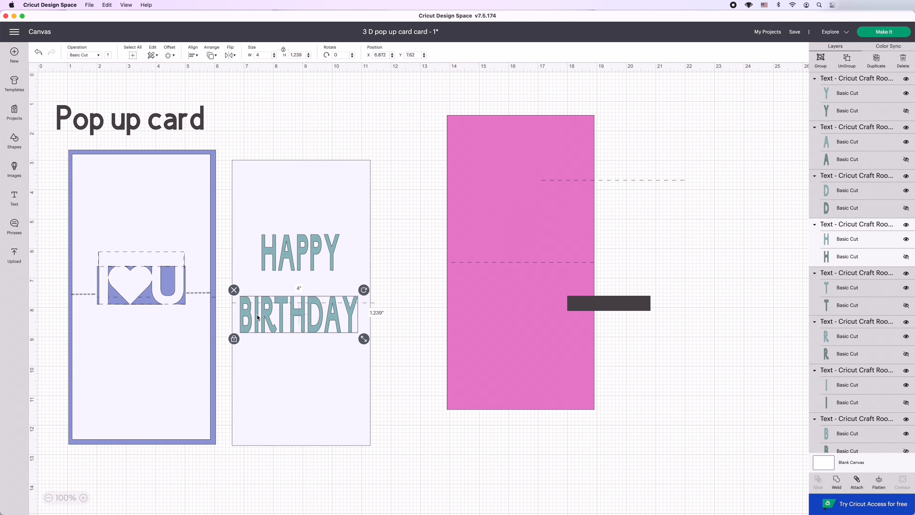
{"action": "left_click", "coordinate": [819, 61]}
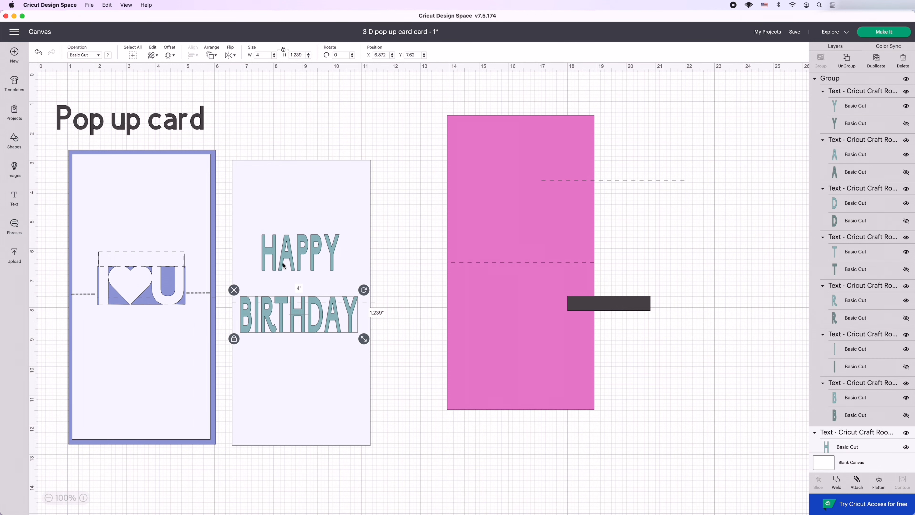
Select the individual letters of HAPPY and group them.
{"action": "left_click", "coordinate": [264, 252]}
{"action": "left_click", "coordinate": [286, 259], "text": "shift"}
{"action": "left_click", "coordinate": [302, 243], "text": "shift"}
{"action": "left_click", "coordinate": [318, 244], "text": "shift"}
{"action": "left_click", "coordinate": [331, 263], "text": "shift"}
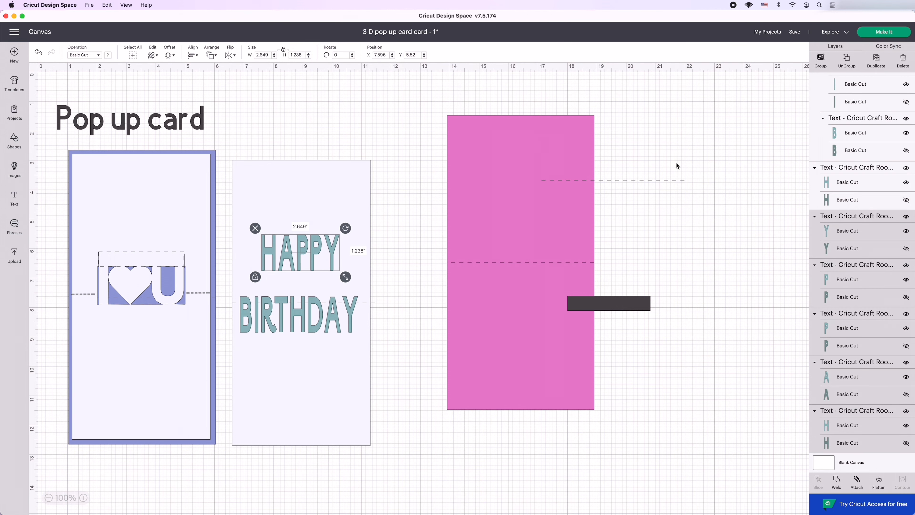
{"action": "left_click", "coordinate": [821, 62]}
Move the white panel and its score line away from the text, and regroup BIRTHDAY so the group includes the H.
{"action": "left_click_drag", "start_coordinate": [276, 376], "coordinate": [428, 367]}
{"action": "left_click_drag", "start_coordinate": [368, 303], "coordinate": [359, 183]}
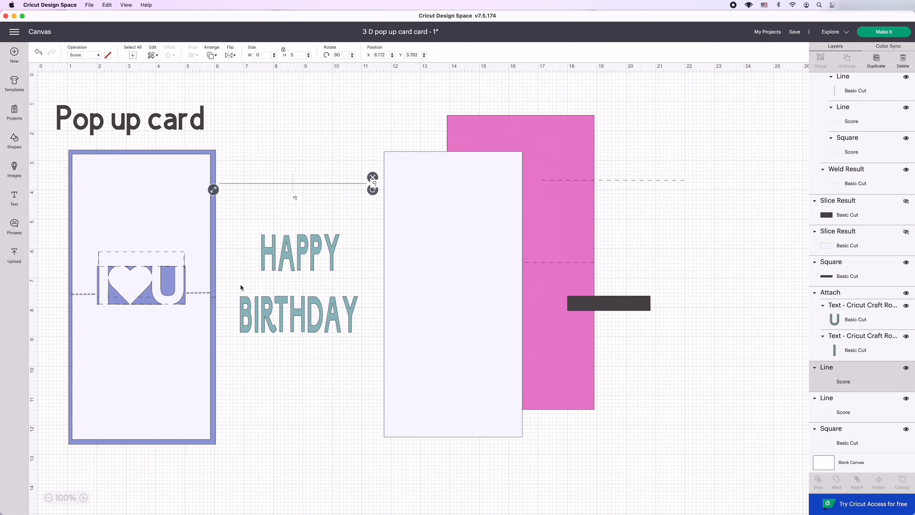
{"action": "left_click_drag", "start_coordinate": [235, 288], "coordinate": [364, 339]}
{"action": "left_click", "coordinate": [821, 61]}
{"action": "left_click", "coordinate": [314, 256]}
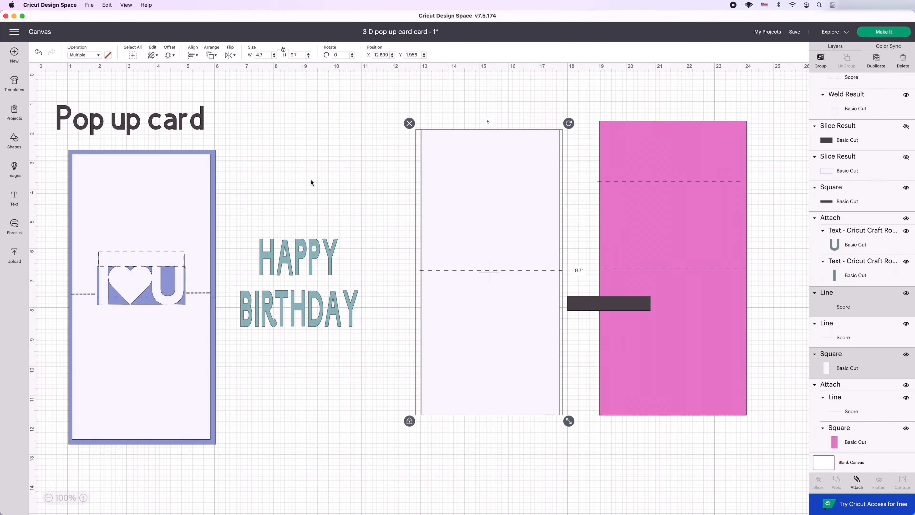
Centre the score line on the white panel and slide the line sideways so it extends over the pink card.
{"action": "left_click", "coordinate": [193, 56]}
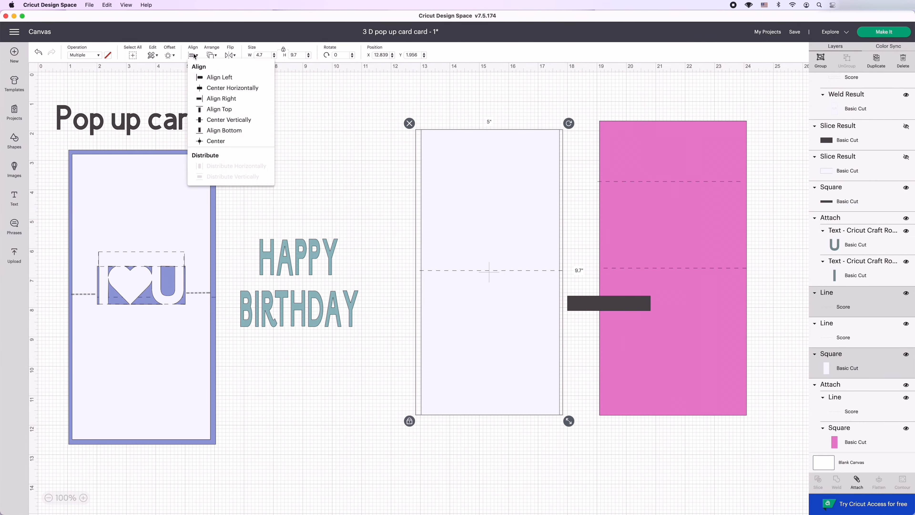
{"action": "left_click", "coordinate": [215, 143]}
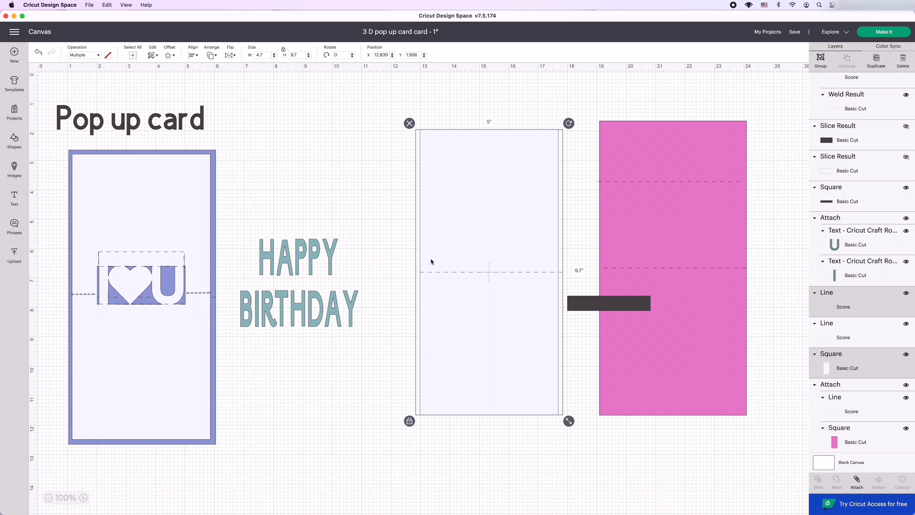
{"action": "left_click_drag", "start_coordinate": [457, 251], "coordinate": [457, 258]}
{"action": "left_click", "coordinate": [577, 288]}
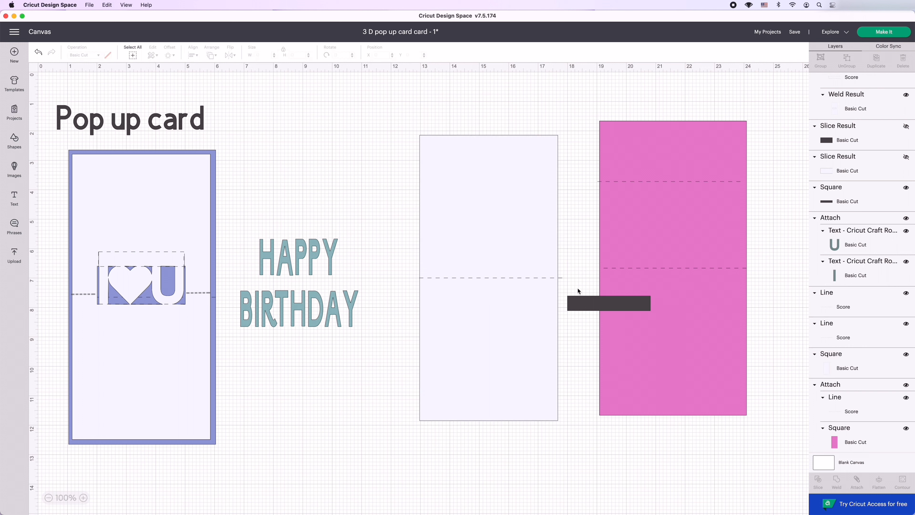
{"action": "left_click_drag", "start_coordinate": [558, 278], "coordinate": [698, 279]}
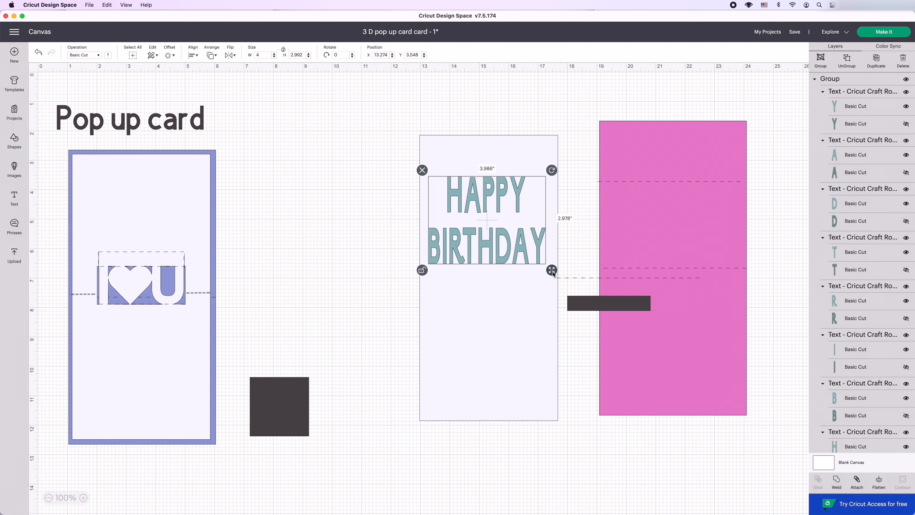
Resize the HAPPY BIRTHDAY text and move the large black rectangle from below it onto the white panel.
{"action": "left_click_drag", "start_coordinate": [552, 298], "coordinate": [536, 284]}
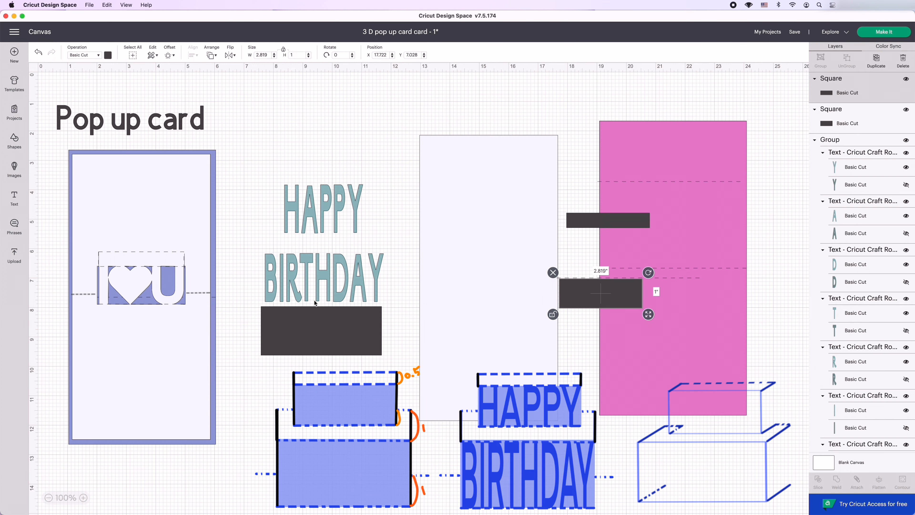
{"action": "left_click", "coordinate": [342, 332]}
{"action": "left_click_drag", "start_coordinate": [341, 332], "coordinate": [510, 286]}
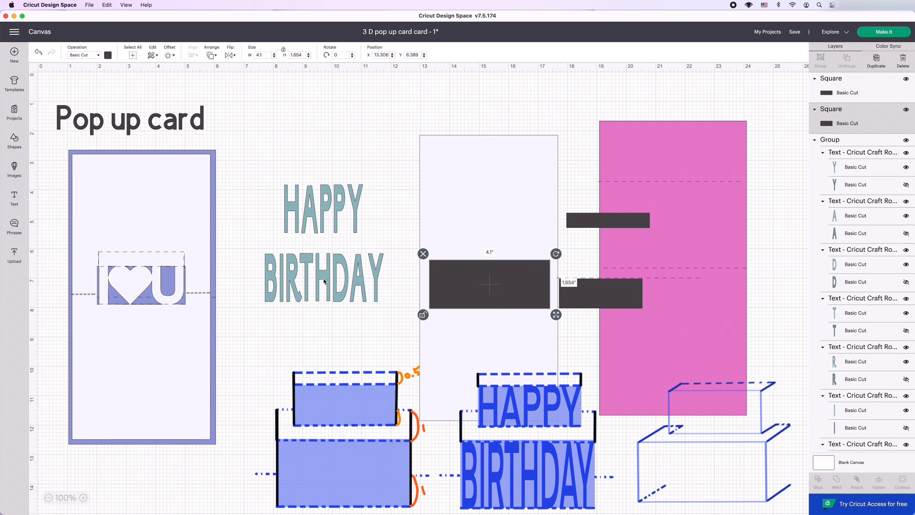
Duplicate the large black rectangle, place the copy beside HAPPY, and select HAPPY to check its size.
{"action": "left_click", "coordinate": [317, 216]}
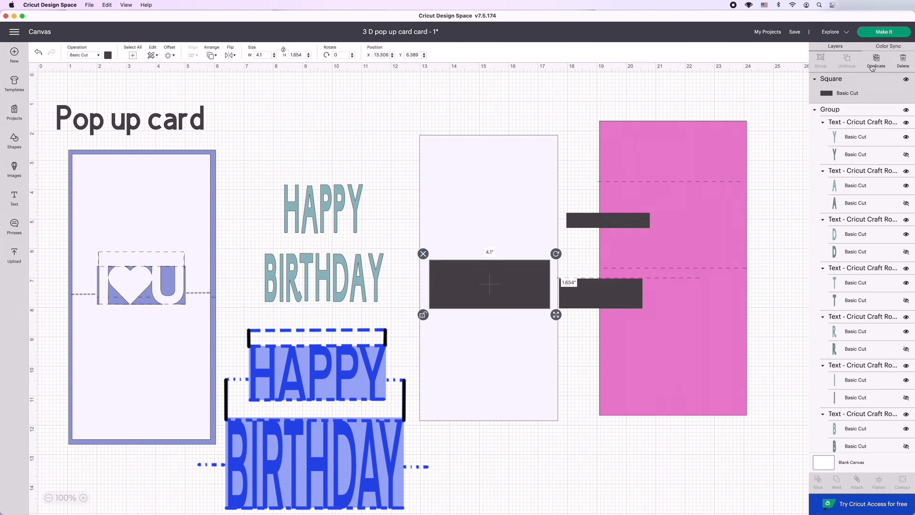
{"action": "left_click", "coordinate": [875, 61]}
{"action": "left_click", "coordinate": [876, 61]}
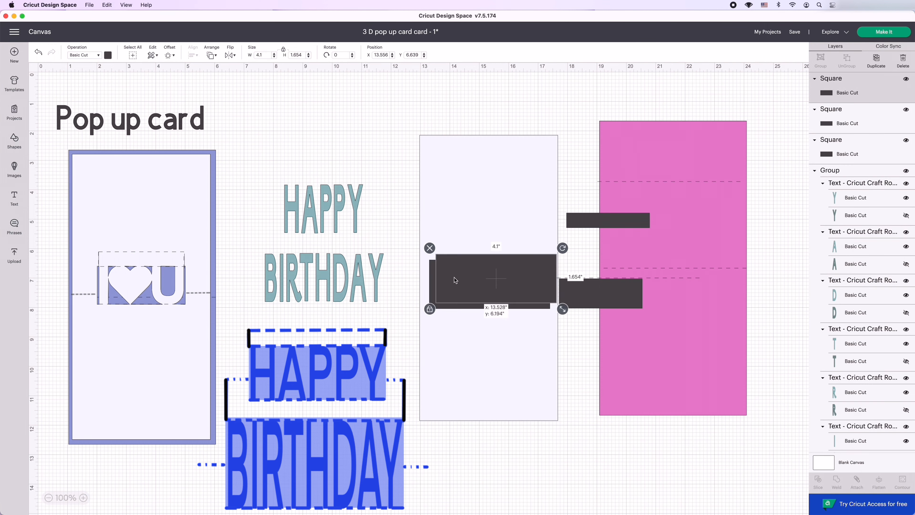
{"action": "left_click_drag", "start_coordinate": [454, 307], "coordinate": [396, 229]}
{"action": "left_click", "coordinate": [344, 219]}
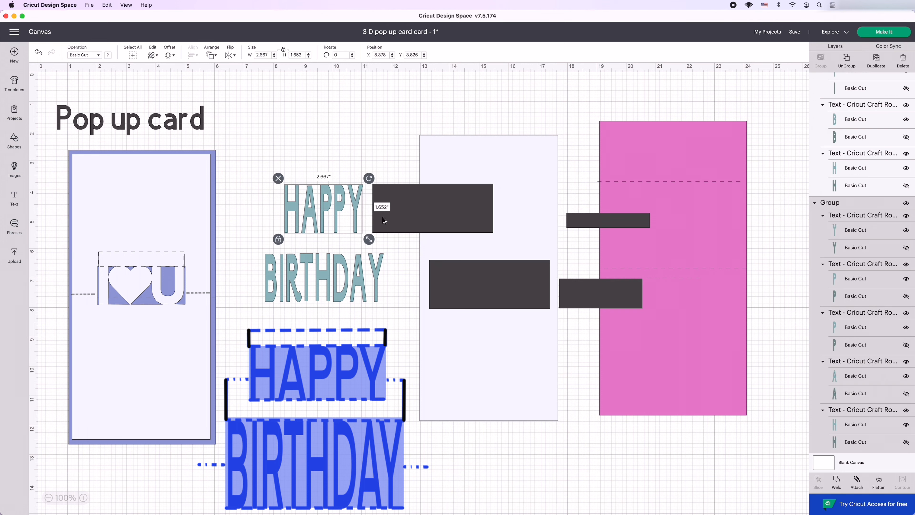
Check the size of HAPPY and resize the black rectangle beside it to 2.8 by 1.652 inches.
{"action": "left_click", "coordinate": [383, 220]}
{"action": "left_click", "coordinate": [327, 217]}
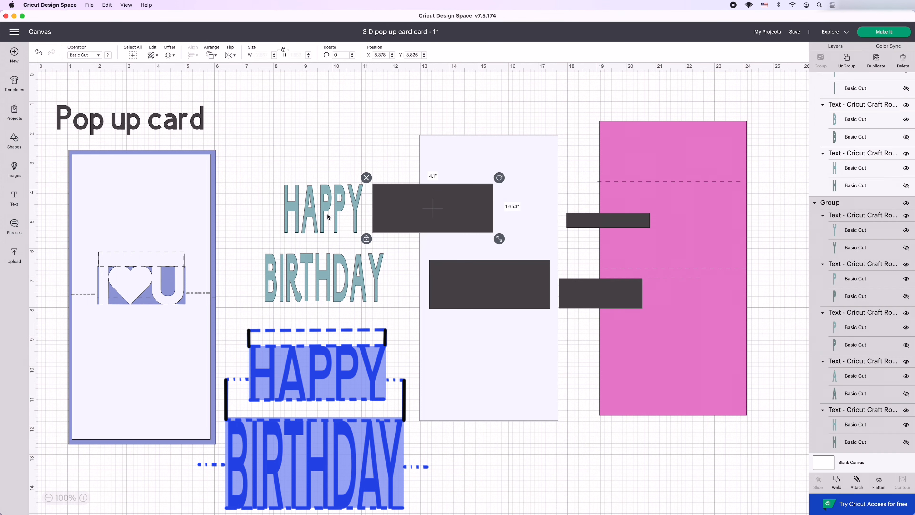
{"action": "left_click", "coordinate": [423, 222]}
{"action": "left_click", "coordinate": [360, 221]}
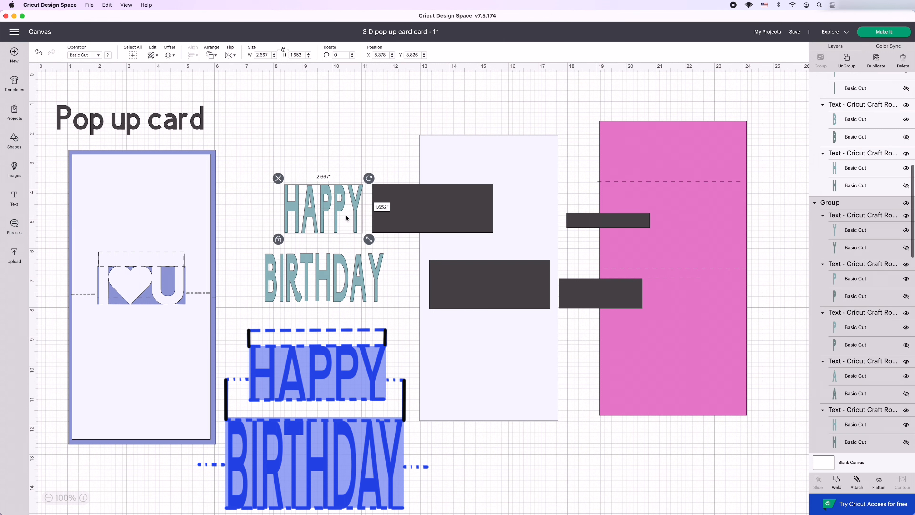
{"action": "left_click", "coordinate": [398, 221]}
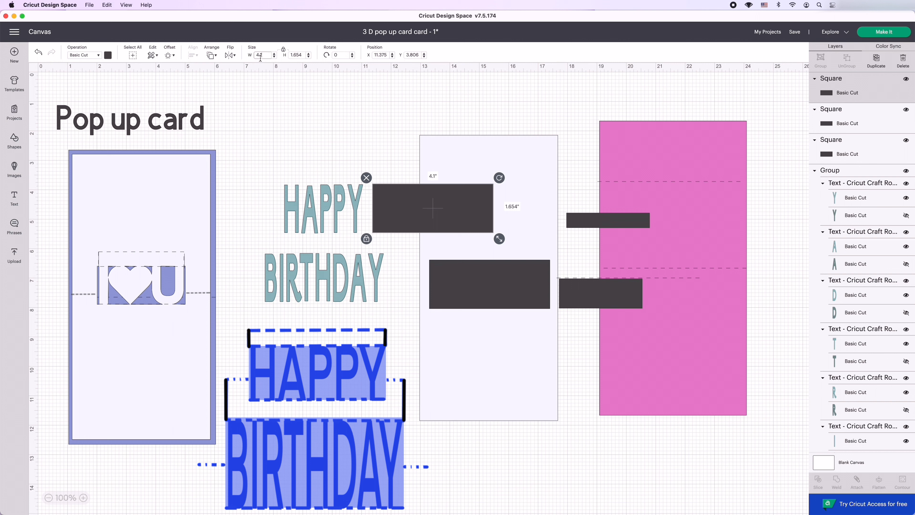
{"action": "type", "text": "2.8"}
{"action": "key", "text": "Return"}
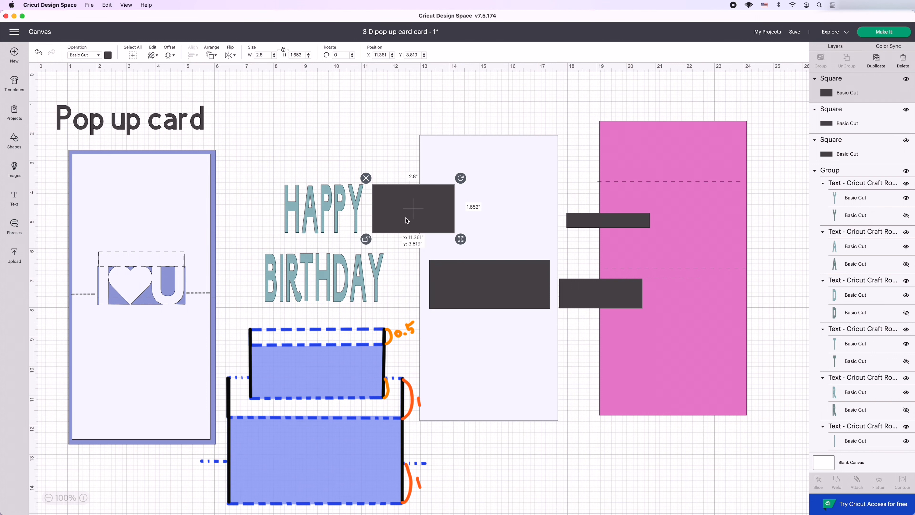
Place the resized rectangle on the white panel above the larger one, and move the thin black bar down above the black rectangle on the pink card.
{"action": "left_click_drag", "start_coordinate": [405, 218], "coordinate": [478, 230]}
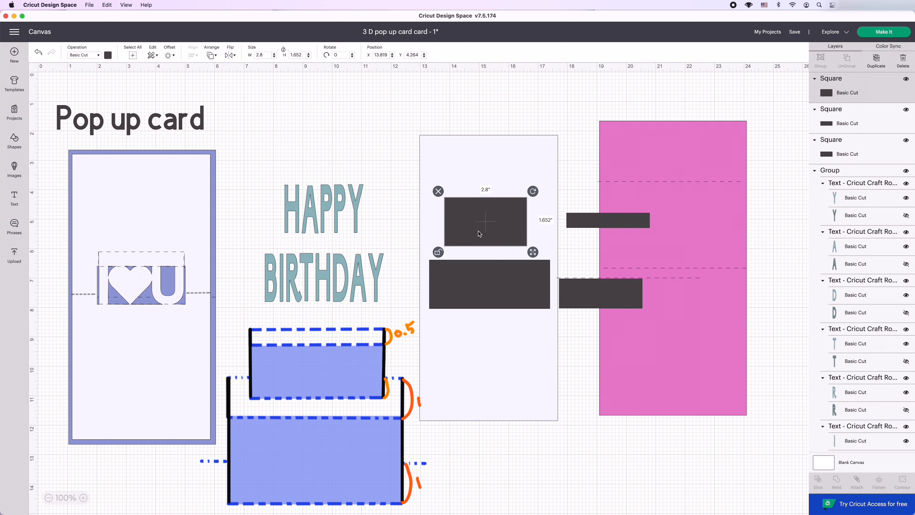
{"action": "left_click_drag", "start_coordinate": [601, 223], "coordinate": [595, 255]}
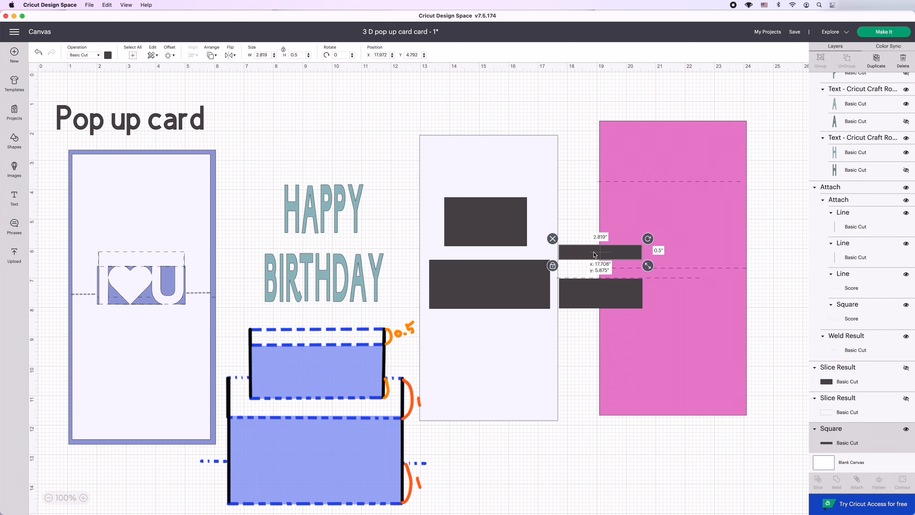
{"action": "left_click_drag", "start_coordinate": [512, 232], "coordinate": [517, 234]}
{"action": "mouse_move", "coordinate": [617, 248]}
{"action": "left_mouse_down"}
{"action": "mouse_move", "coordinate": [573, 248]}
{"action": "mouse_move", "coordinate": [622, 245]}
{"action": "left_mouse_up"}
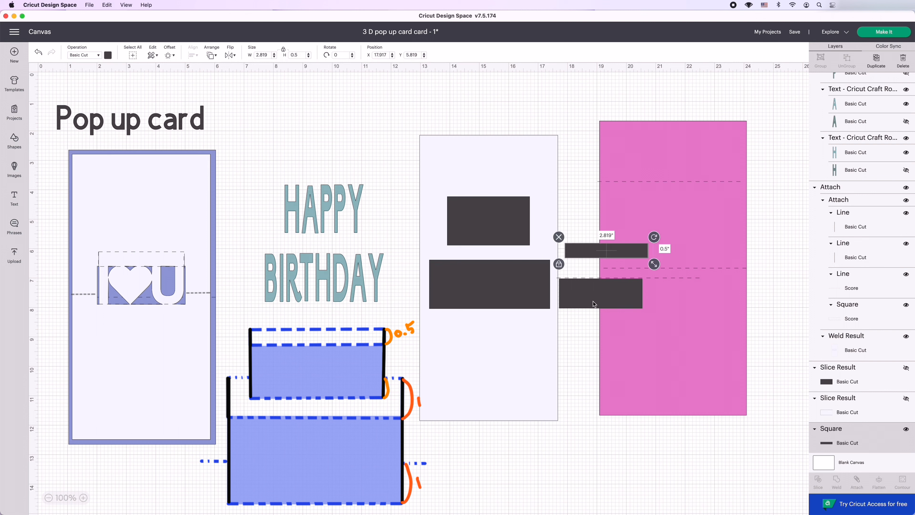
Centre the two black rectangles horizontally on the white card panel.
{"action": "left_click", "coordinate": [477, 205]}
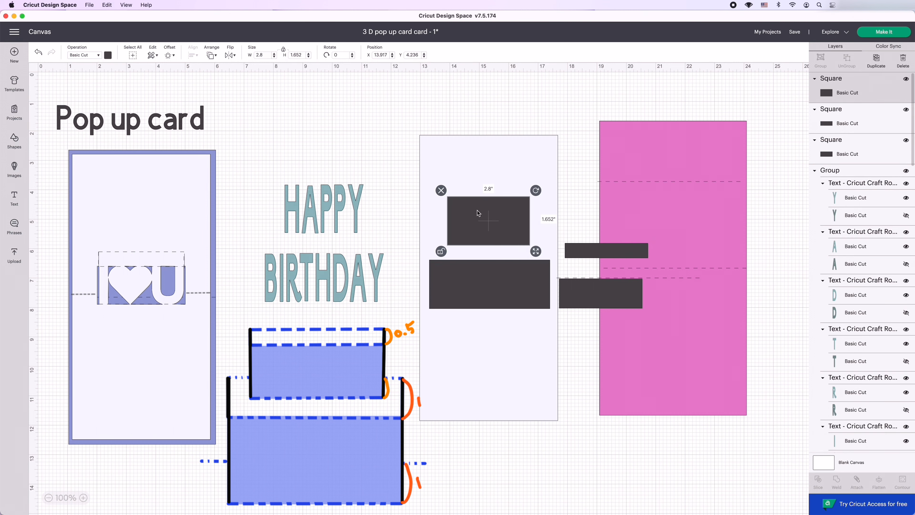
{"action": "left_click", "coordinate": [488, 281], "text": "shift"}
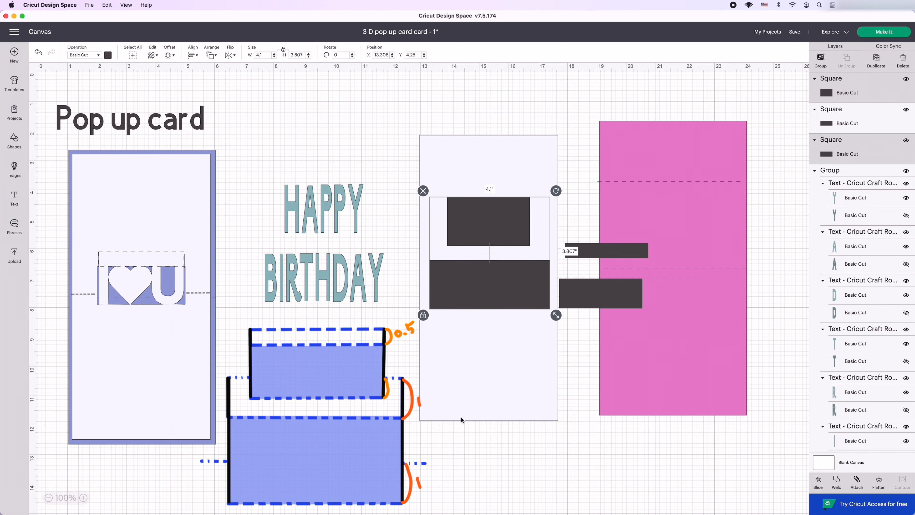
{"action": "left_click", "coordinate": [477, 406], "text": "shift"}
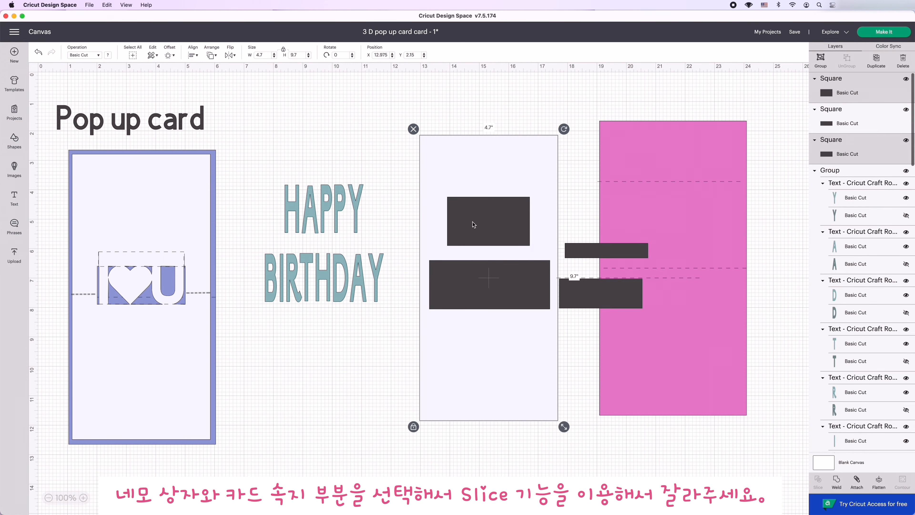
{"action": "left_click", "coordinate": [193, 55]}
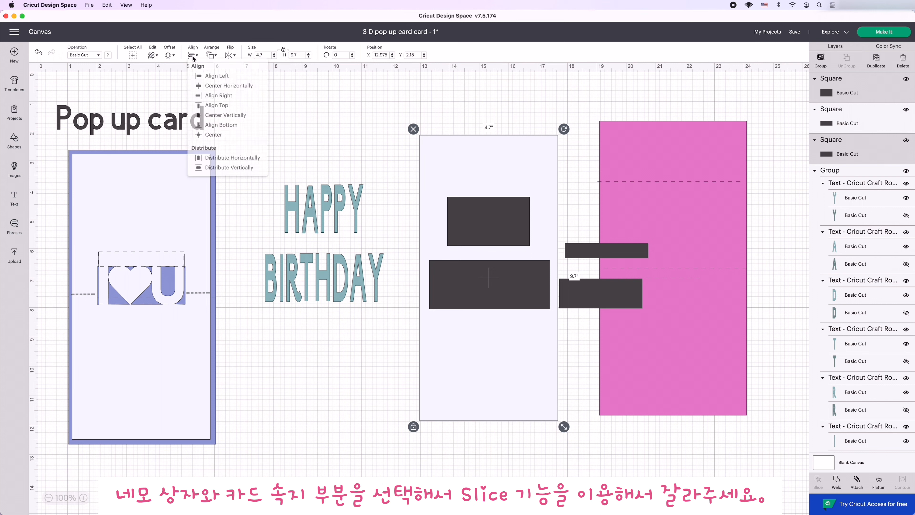
{"action": "left_click", "coordinate": [224, 90]}
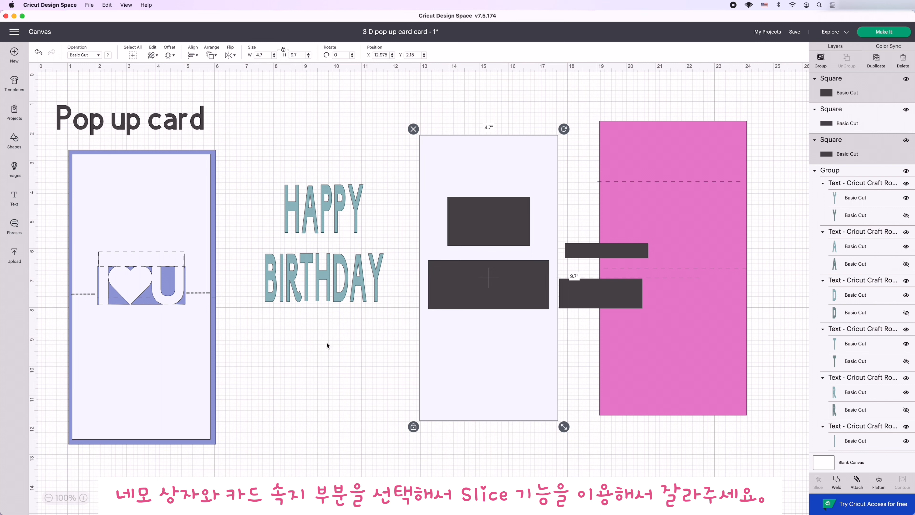
{"action": "left_click", "coordinate": [339, 388]}
Slice the large lower black rectangle out of the white card panel.
{"action": "left_click", "coordinate": [452, 277]}
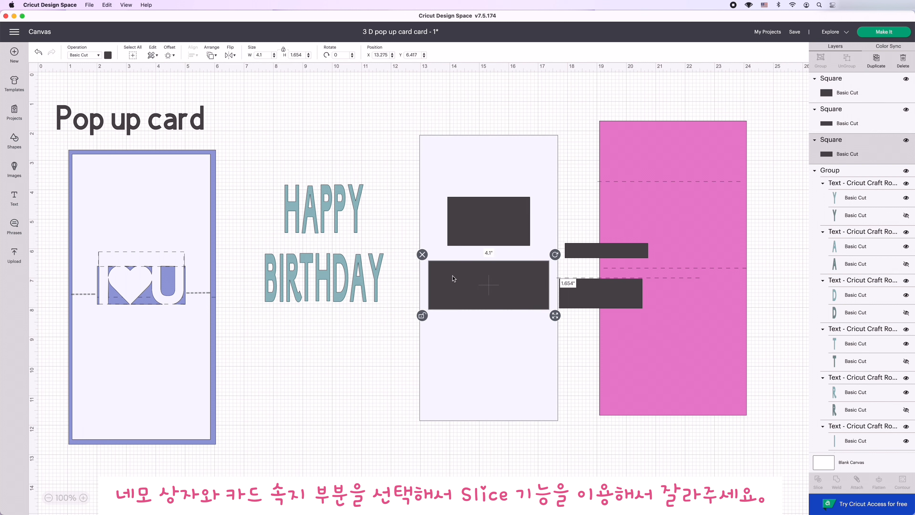
{"action": "left_click", "coordinate": [453, 355], "text": "shift"}
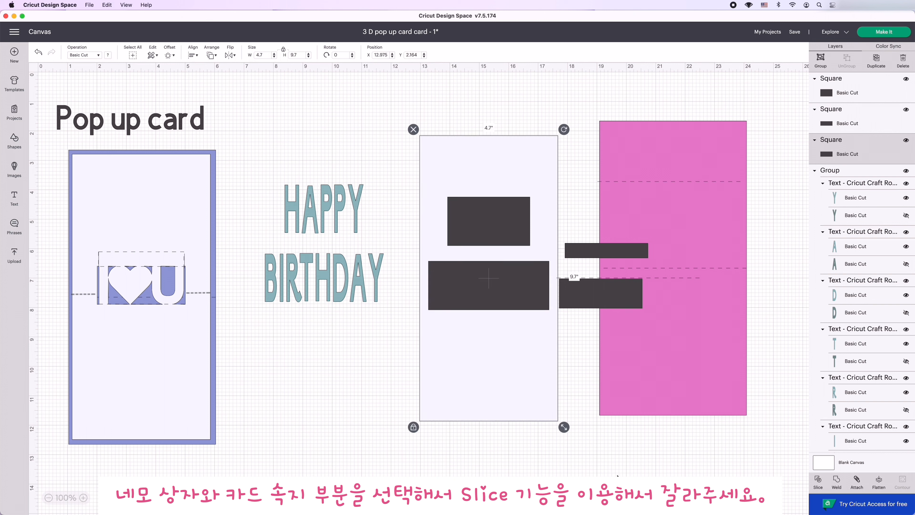
{"action": "left_click", "coordinate": [816, 481]}
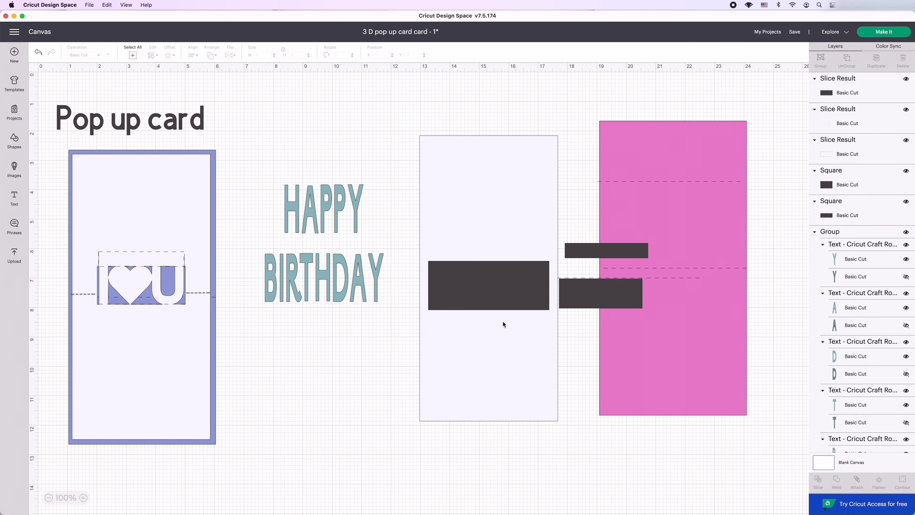
Slice the smaller upper rectangle out of the already sliced white card panel.
{"action": "left_click", "coordinate": [501, 390]}
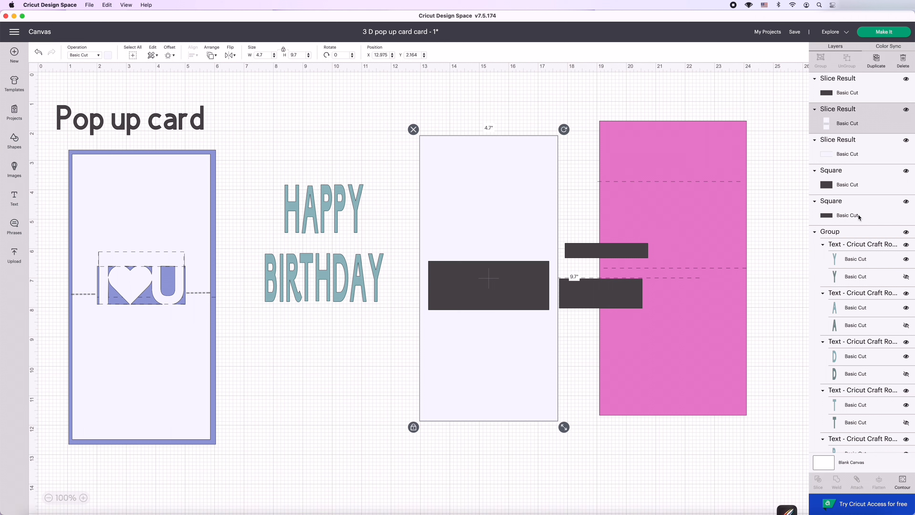
{"action": "left_click", "coordinate": [861, 186]}
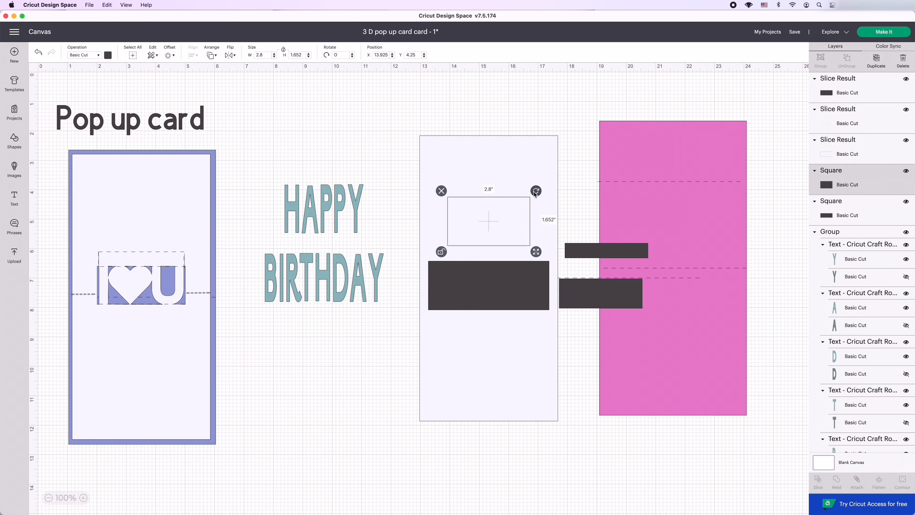
{"action": "left_click", "coordinate": [496, 405]}
{"action": "left_click", "coordinate": [852, 187], "text": "shift"}
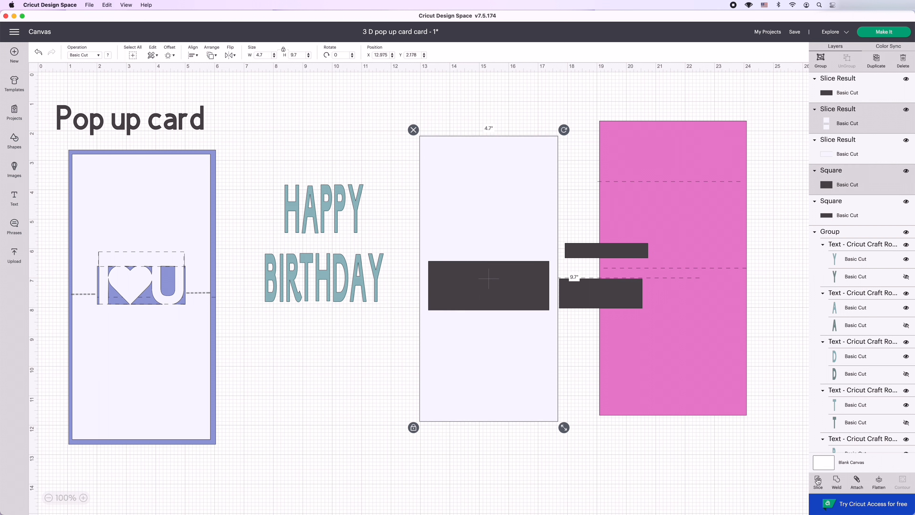
{"action": "left_click", "coordinate": [818, 482]}
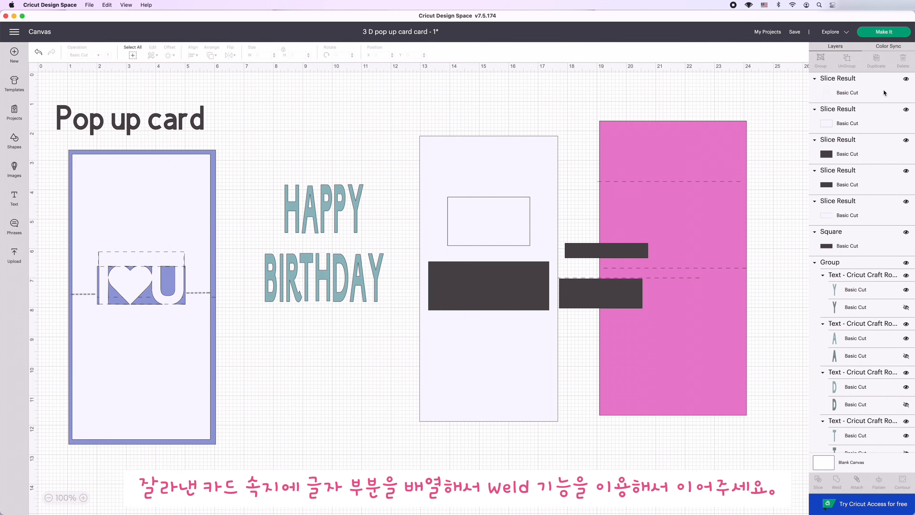
Hide the leftover slice pieces, keeping only the card panel with its two rectangular openings.
{"action": "left_click", "coordinate": [906, 79]}
{"action": "left_click", "coordinate": [906, 80]}
{"action": "left_click", "coordinate": [906, 110]}
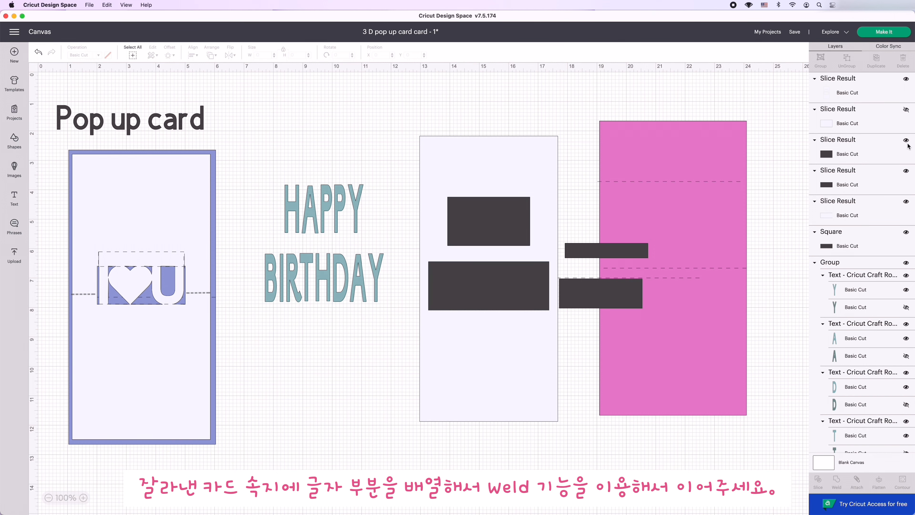
{"action": "left_click", "coordinate": [907, 142]}
{"action": "left_click", "coordinate": [907, 140]}
{"action": "left_click", "coordinate": [907, 171]}
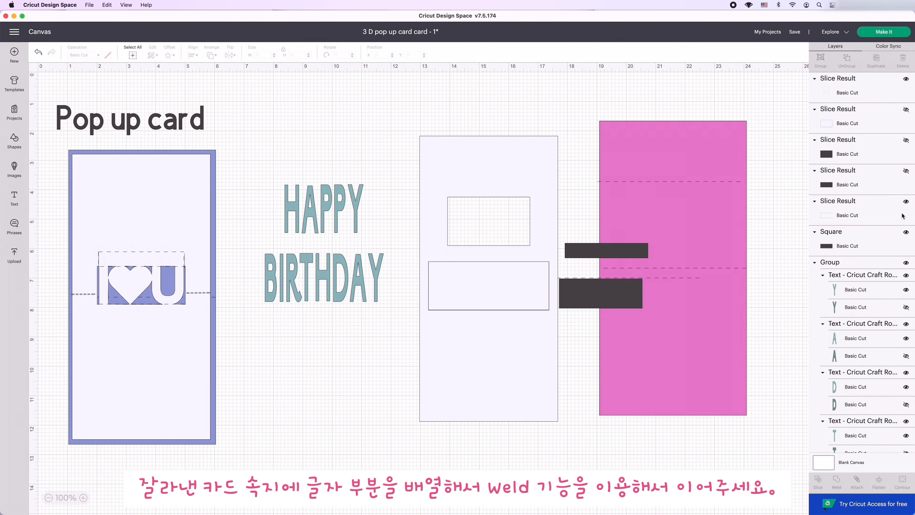
{"action": "left_click", "coordinate": [906, 202]}
Fit BIRTHDAY into the lower opening and HAPPY into the upper opening, stretching each word slightly so its letters overlap the opening's edges.
{"action": "left_click_drag", "start_coordinate": [363, 290], "coordinate": [529, 298]}
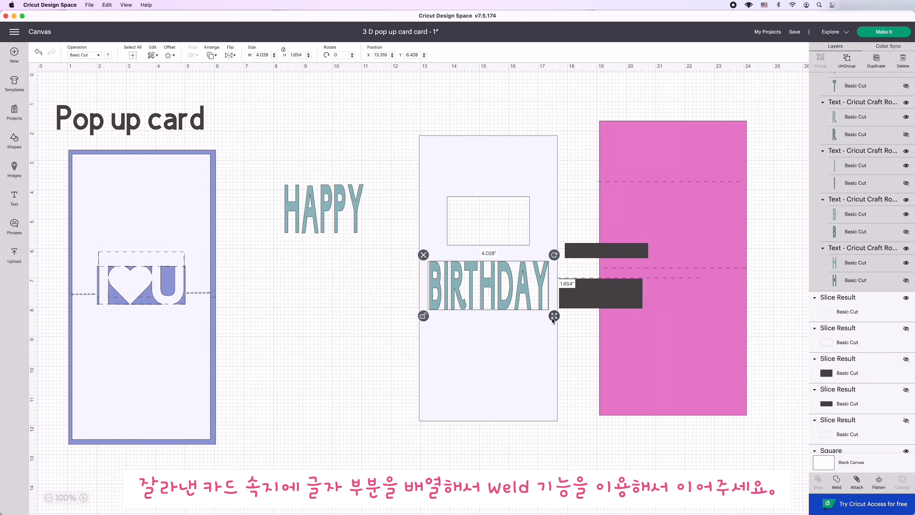
{"action": "left_click_drag", "start_coordinate": [553, 317], "coordinate": [526, 297]}
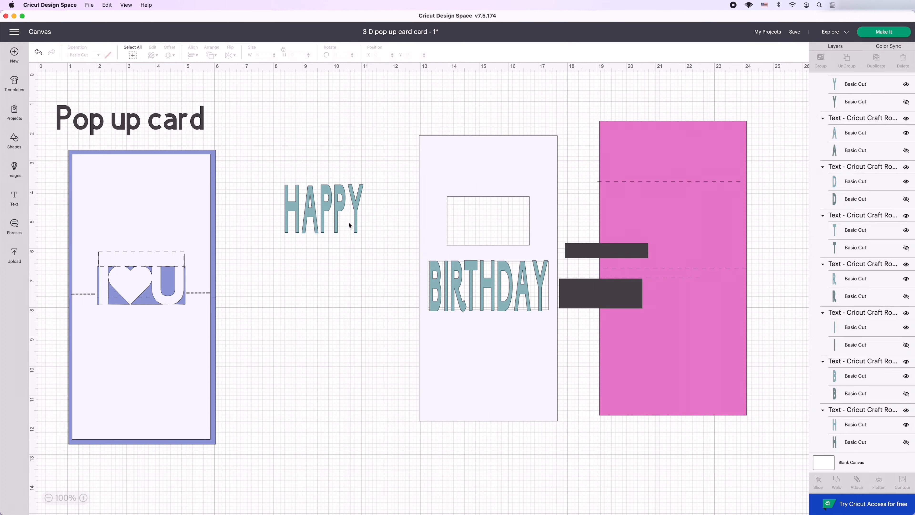
{"action": "left_click", "coordinate": [348, 222]}
{"action": "left_click", "coordinate": [279, 238]}
{"action": "left_click_drag", "start_coordinate": [369, 238], "coordinate": [484, 244]}
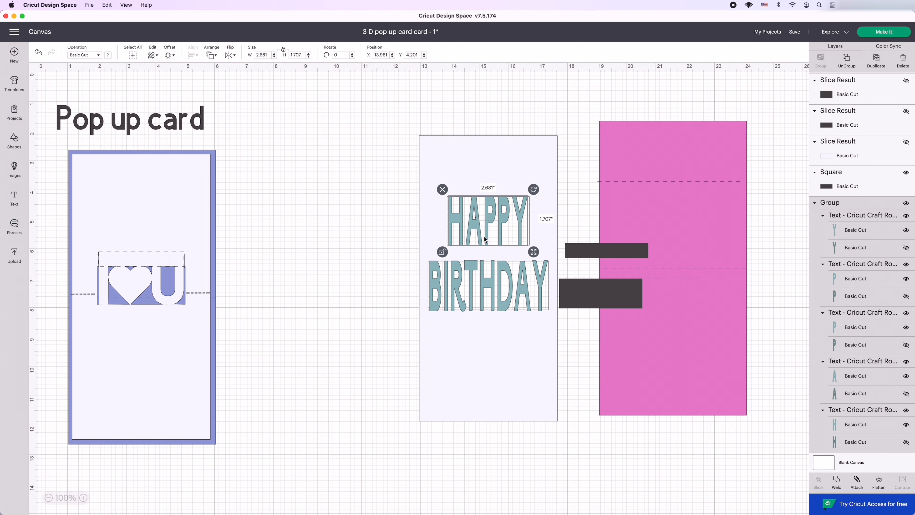
{"action": "left_click", "coordinate": [328, 251]}
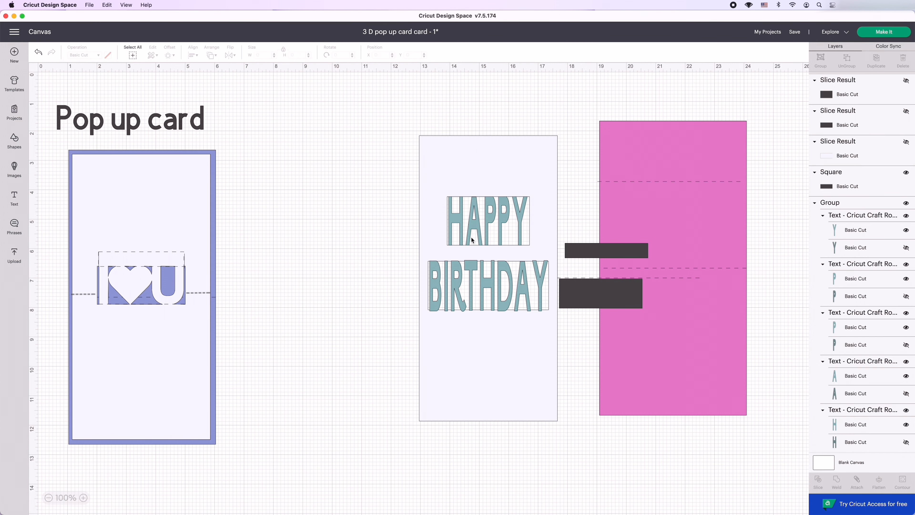
Weld HAPPY and BIRTHDAY to the card panel and recolour the welded shape to the panel's original off-white.
{"action": "left_click_drag", "start_coordinate": [388, 101], "coordinate": [537, 418]}
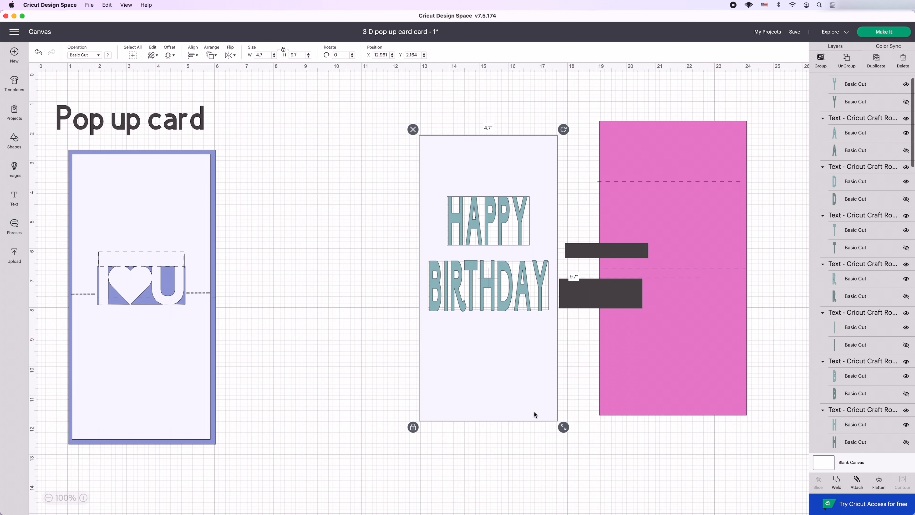
{"action": "left_click", "coordinate": [837, 481]}
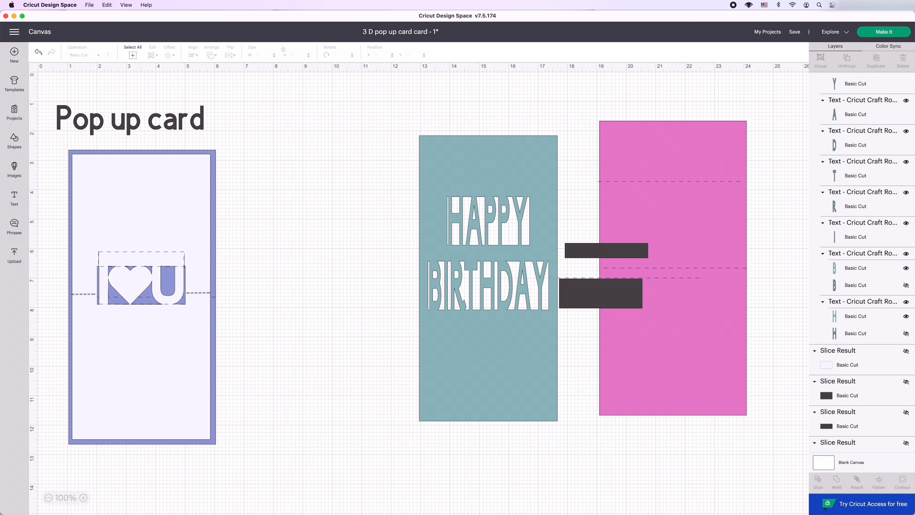
{"action": "left_click", "coordinate": [493, 372]}
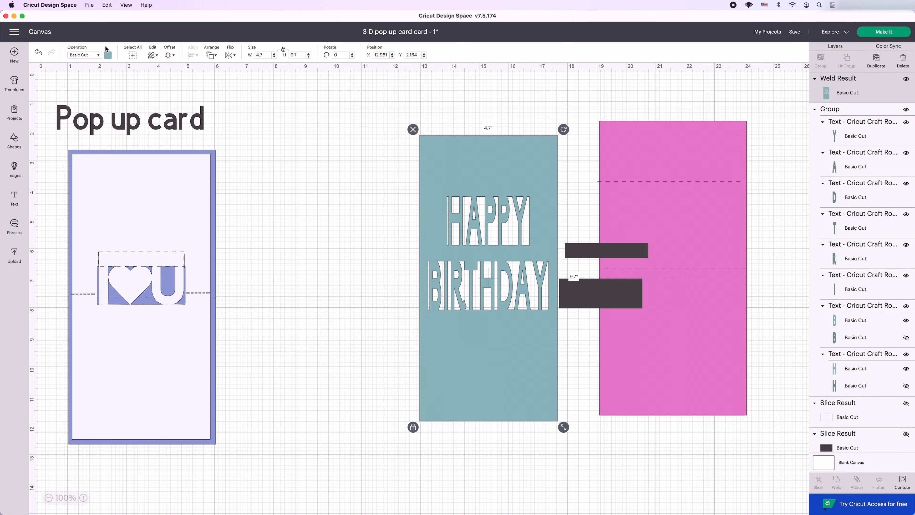
{"action": "left_click", "coordinate": [109, 56]}
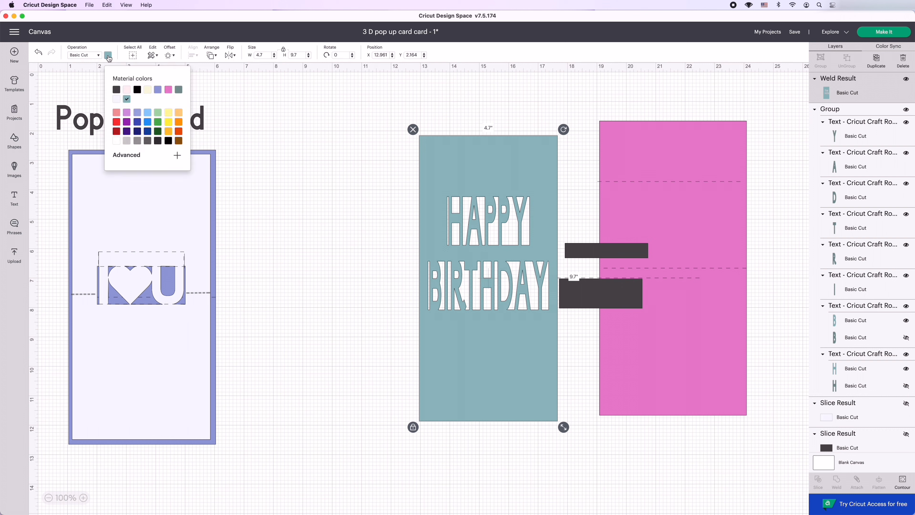
{"action": "left_click", "coordinate": [116, 102]}
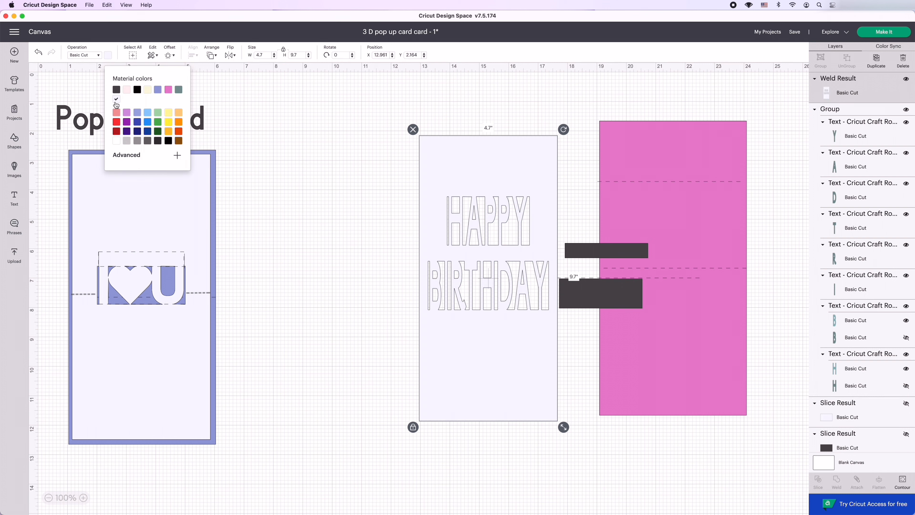
{"action": "left_click", "coordinate": [388, 276]}
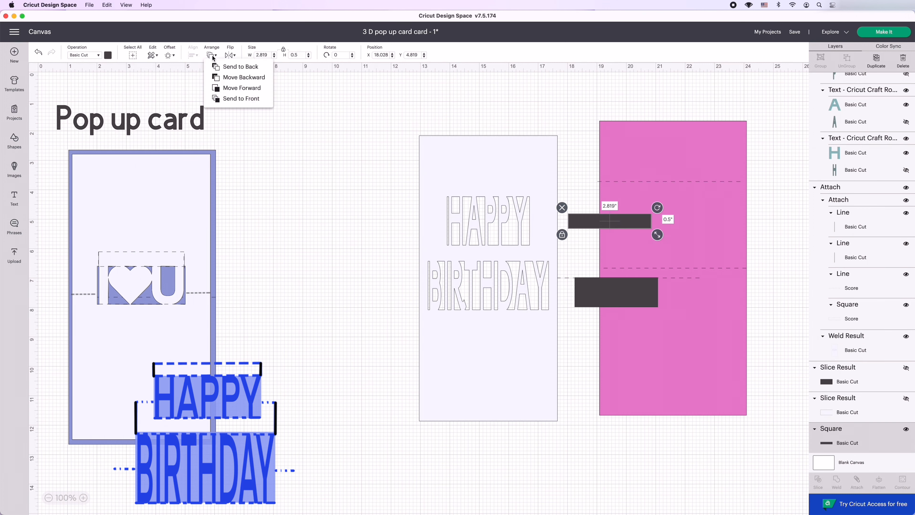
Bring the thin black bar to the front, place it directly above HAPPY, and set its operation to Score.
{"action": "left_click", "coordinate": [226, 102]}
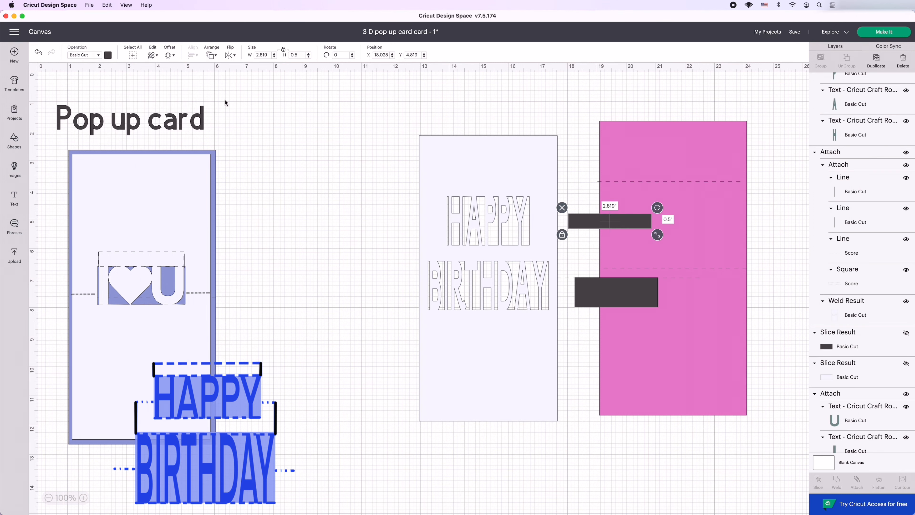
{"action": "left_click_drag", "start_coordinate": [611, 210], "coordinate": [490, 178]}
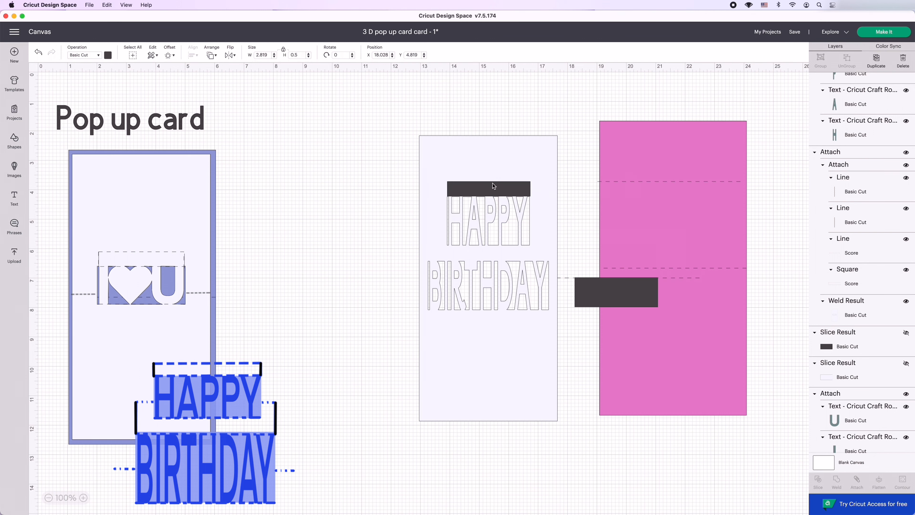
{"action": "left_click", "coordinate": [90, 57]}
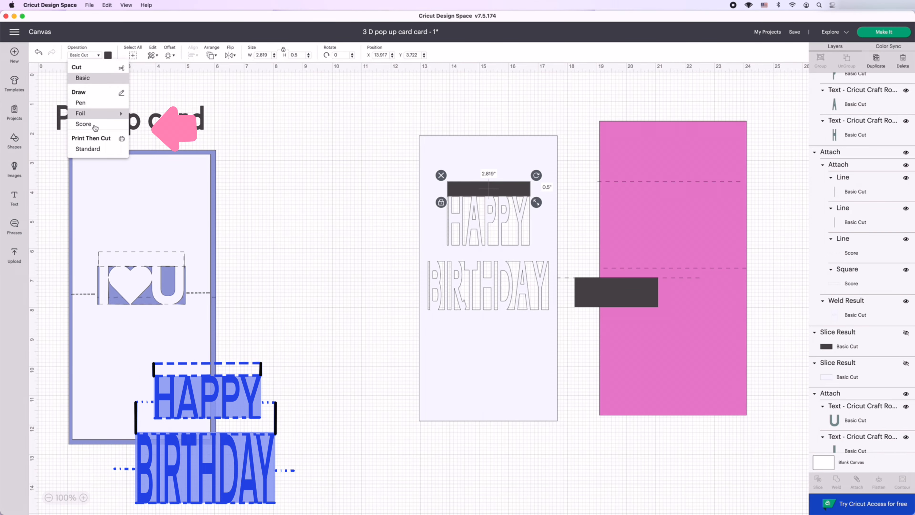
{"action": "left_click", "coordinate": [83, 124]}
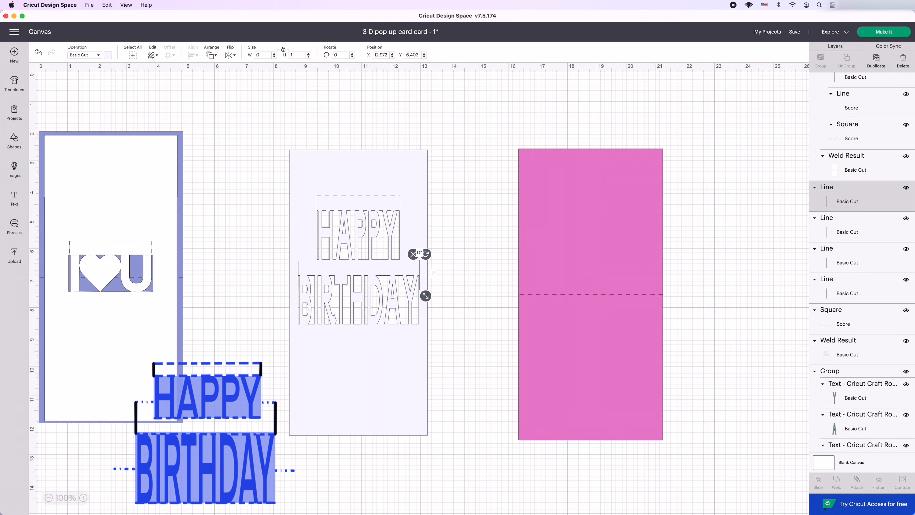
Position the two 1-inch vertical cut lines so they rise from the outer top ends of BIRTHDAY.
{"action": "mouse_move", "coordinate": [299, 267]}
{"action": "left_mouse_down"}
{"action": "mouse_move", "coordinate": [299, 245]}
{"action": "mouse_move", "coordinate": [298, 269]}
{"action": "left_mouse_up"}
{"action": "left_click", "coordinate": [268, 272]}
{"action": "left_click", "coordinate": [421, 265]}
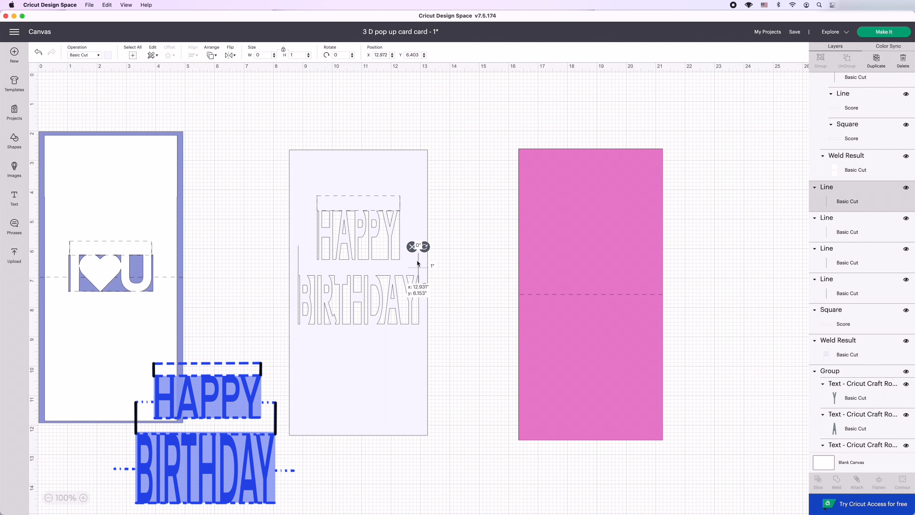
{"action": "mouse_move", "coordinate": [419, 271]}
{"action": "left_mouse_down"}
{"action": "mouse_move", "coordinate": [419, 256]}
{"action": "mouse_move", "coordinate": [419, 264]}
{"action": "left_mouse_up"}
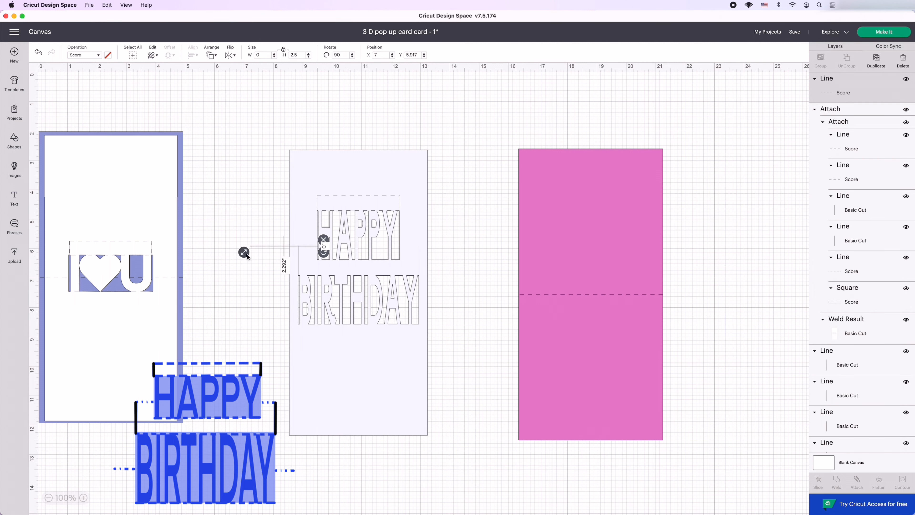
Duplicate the short 0.625-inch score line beside HAPPY and place the copy on the word's other side.
{"action": "left_click", "coordinate": [876, 61]}
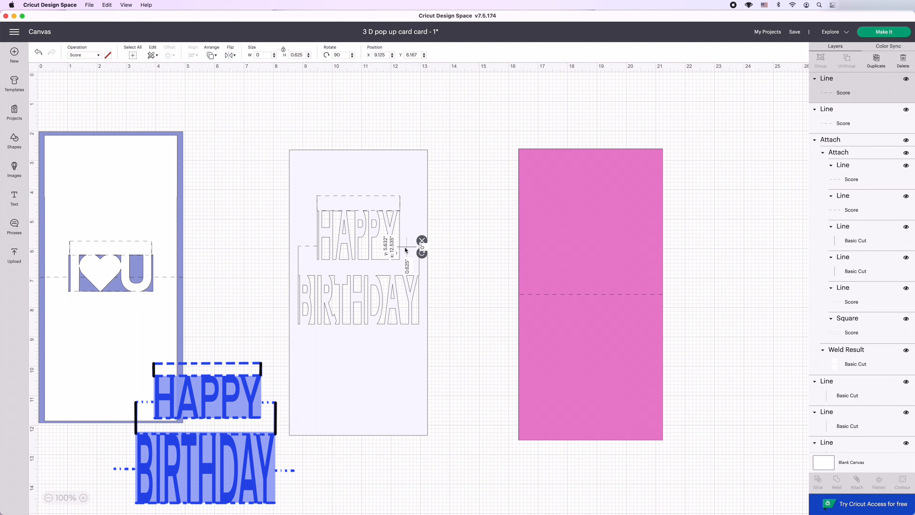